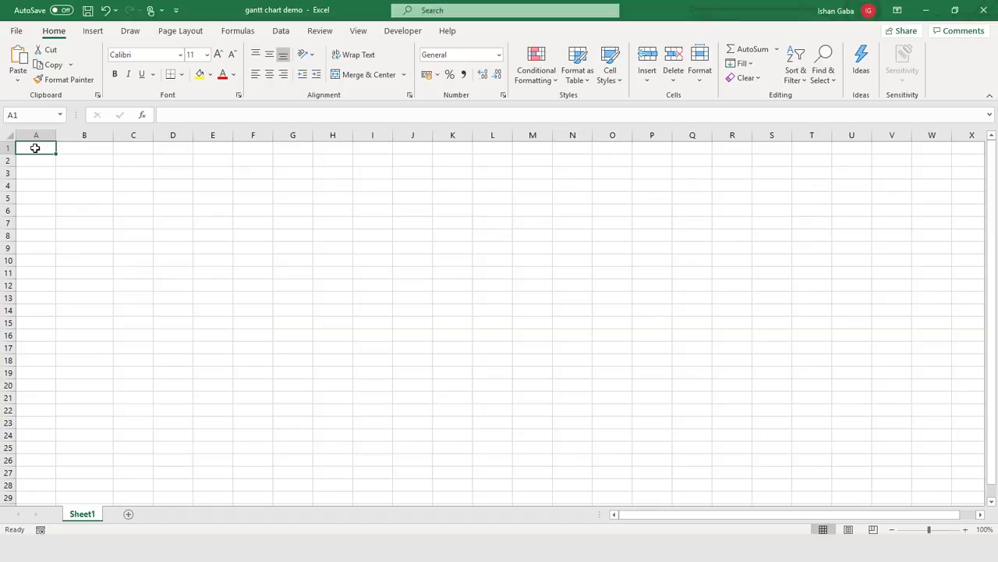
# Enter the column headers Task, Start date and Tenure in cells A1 to C1
pyautogui.write('Task')
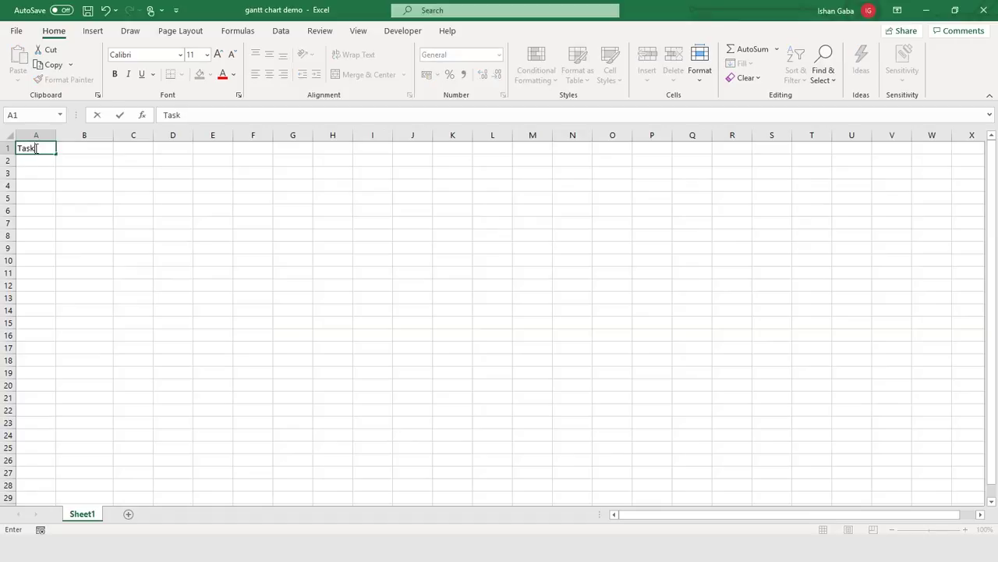
pyautogui.press('Tab')
pyautogui.write('Start date')
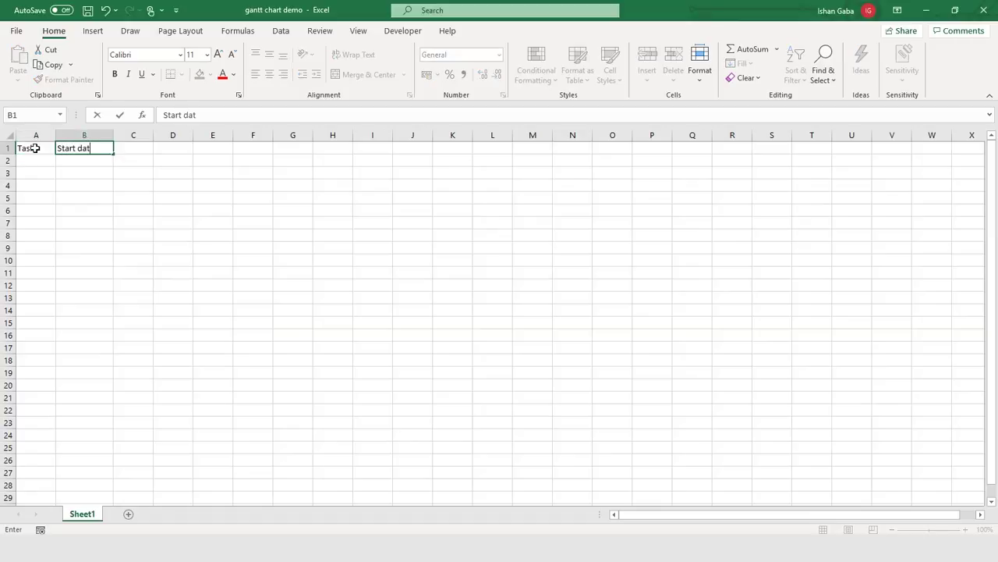
pyautogui.press('Tab')
pyautogui.write('Tenure')
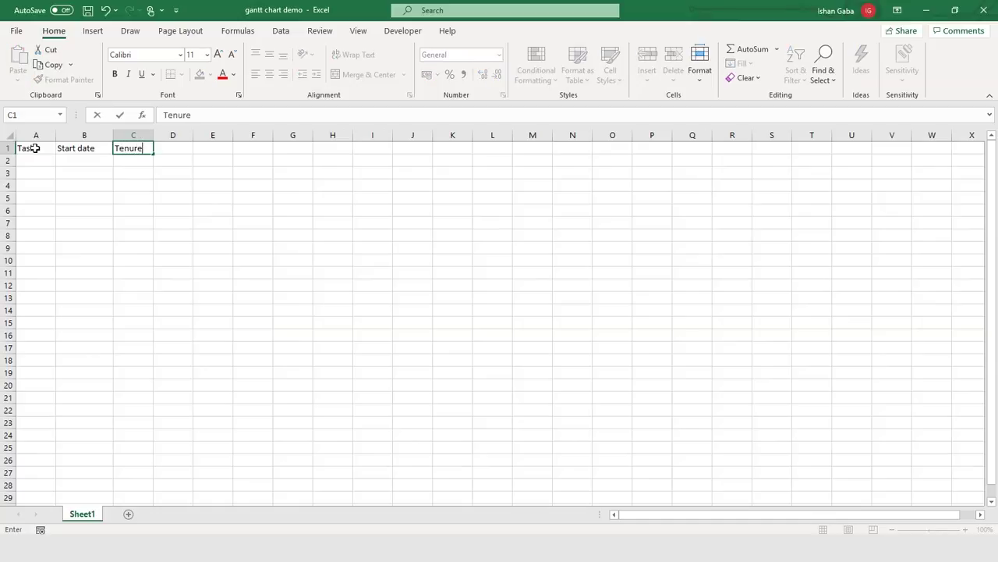
# List Task1 with its subtasks 1.1, 1.2 and 1.3 in cells A2 to A5 of the Task column
pyautogui.click(34, 161)
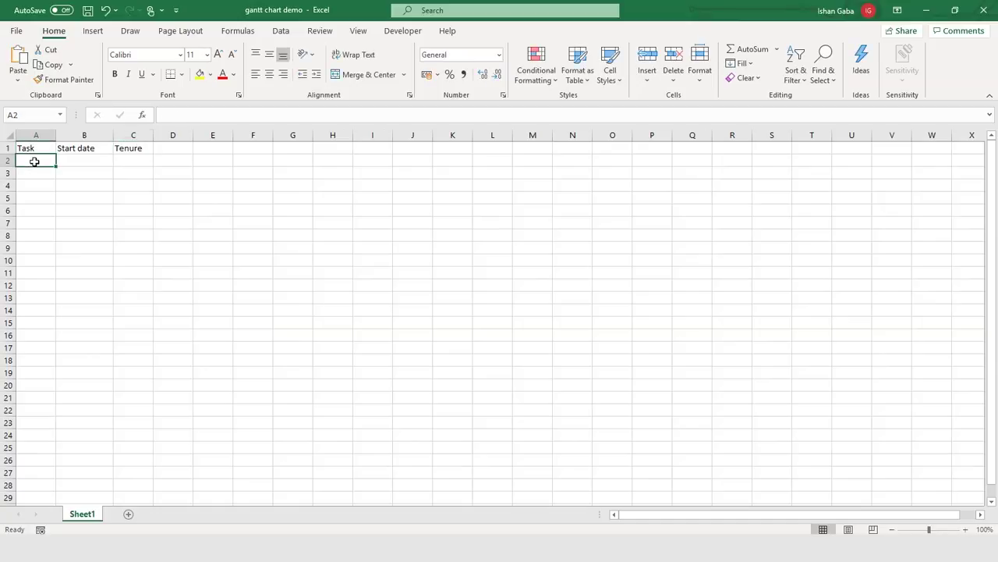
pyautogui.write('Task1')
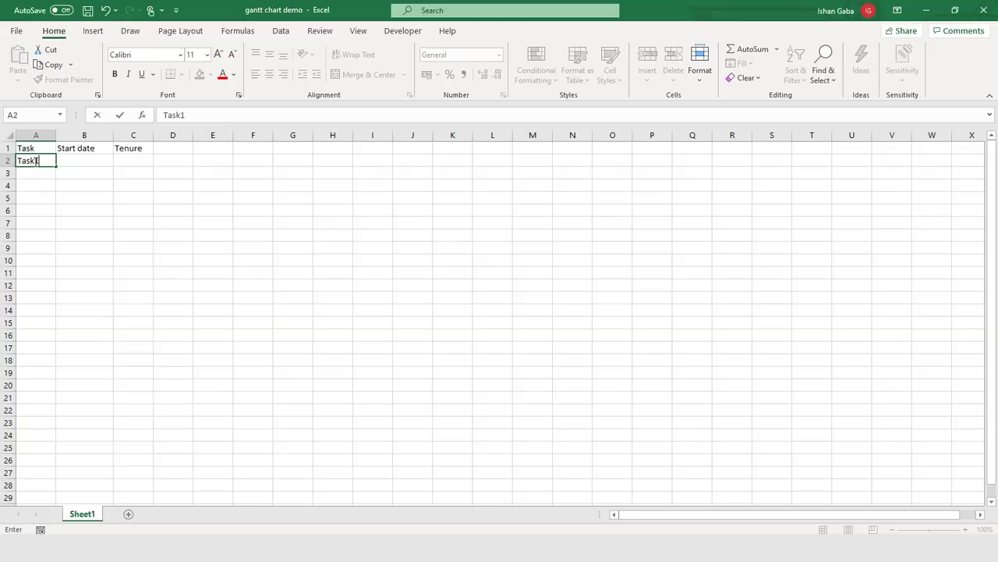
pyautogui.press('Return')
pyautogui.write('1.1')
pyautogui.press('Return')
pyautogui.write('1.2')
pyautogui.press('Return')
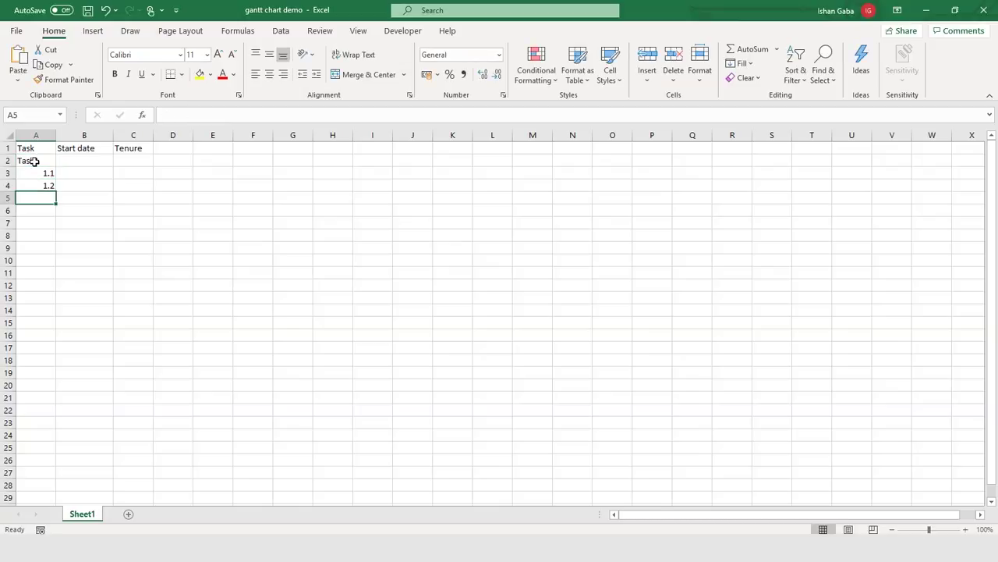
pyautogui.write('1.3')
pyautogui.press('Return')
# List Task 2 with its subtasks 2.1, 2.2, 2.3 and 2.4 in cells A6 to A10
pyautogui.write('Ta')
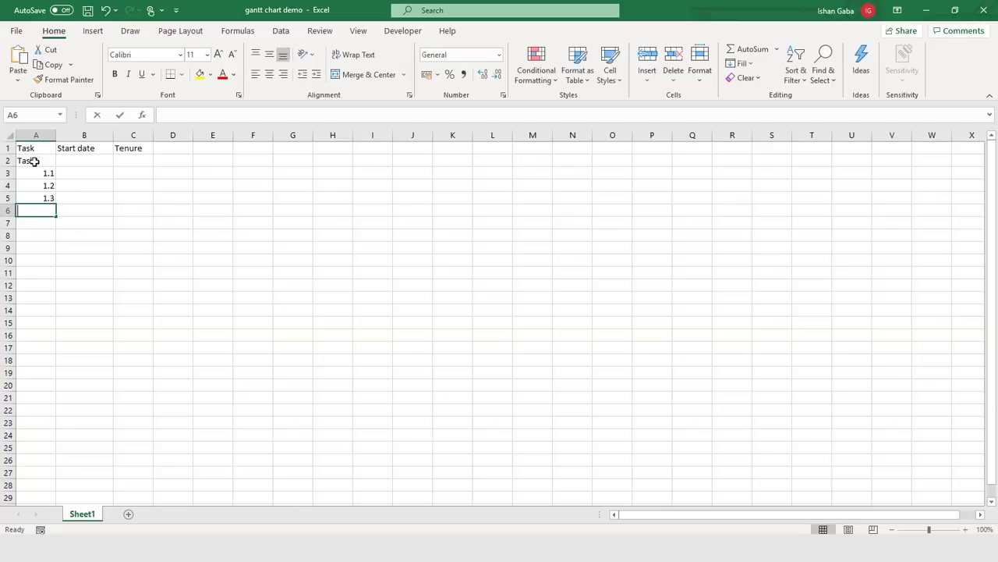
pyautogui.write('sk 2')
pyautogui.press('Return')
pyautogui.write('2.1')
pyautogui.press('Return')
pyautogui.write('2.2')
pyautogui.press('Return')
pyautogui.write('2.3')
pyautogui.press('Return')
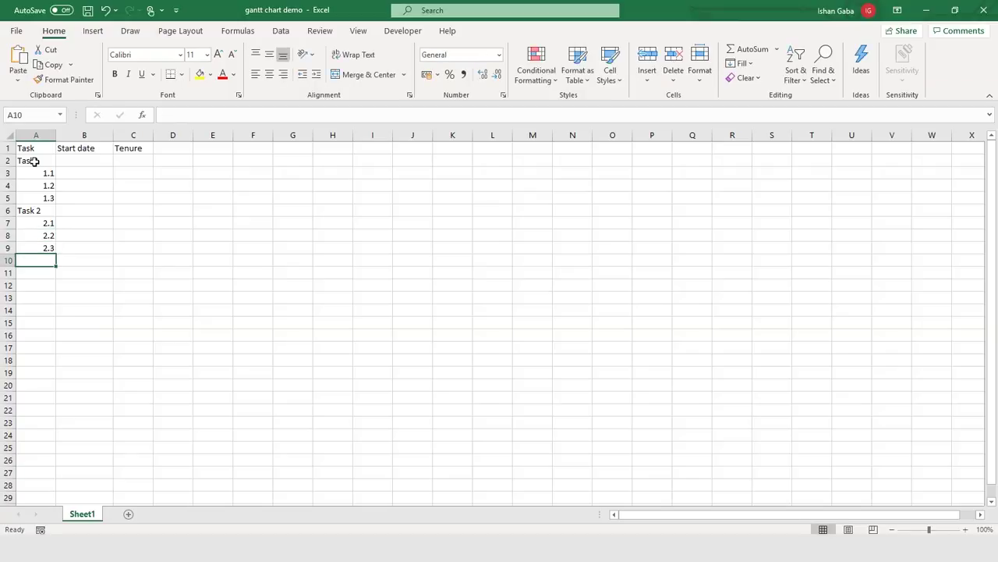
pyautogui.write('2.4')
pyautogui.press('Return')
# List Task 3 with its subtasks 3.1 and 3.2 in cells A11 to A13
pyautogui.write('T')
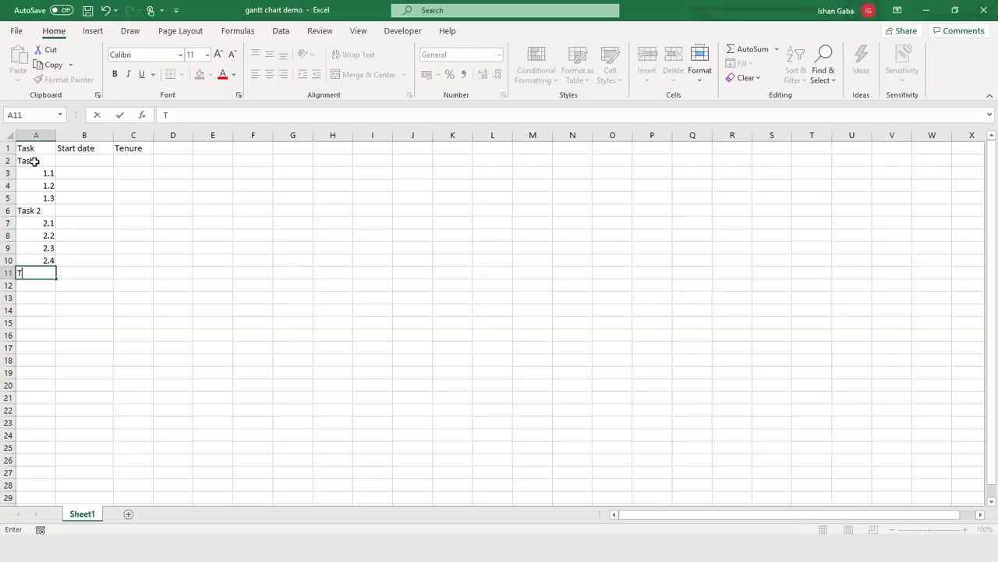
pyautogui.write('ask 3')
pyautogui.press('Return')
pyautogui.write('3')
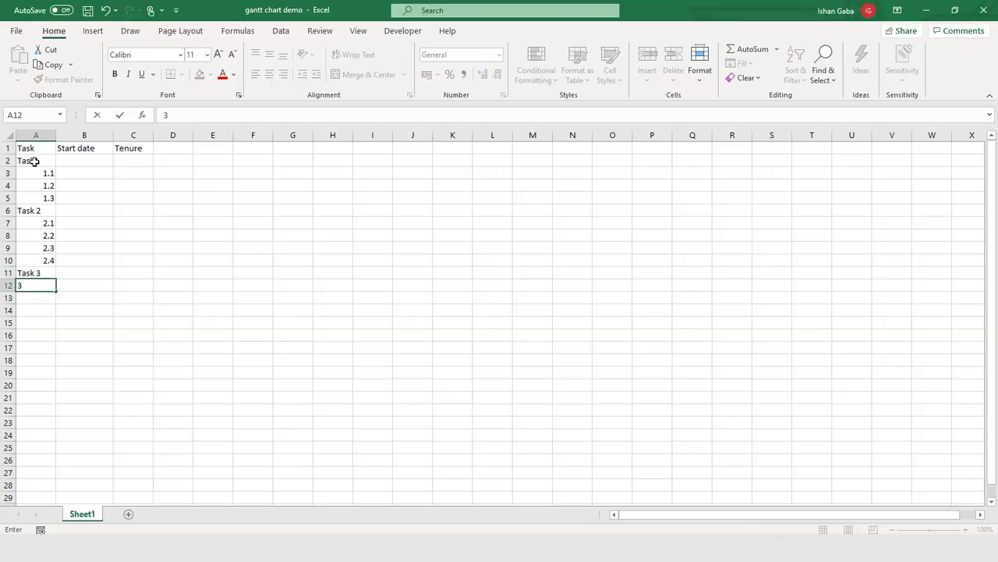
pyautogui.write('.1')
pyautogui.press('Return')
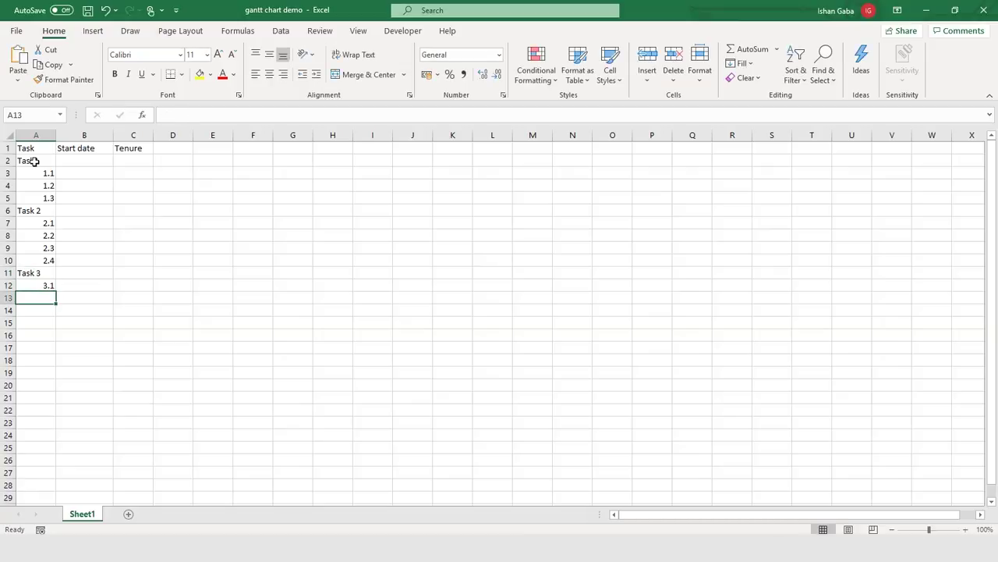
pyautogui.write('3.2')
# Enter the start dates 01 Jan, 01 Jan, 04 Jan and 05 Jan for Task1 and its subtasks in B2 to B5
pyautogui.click(68, 161)
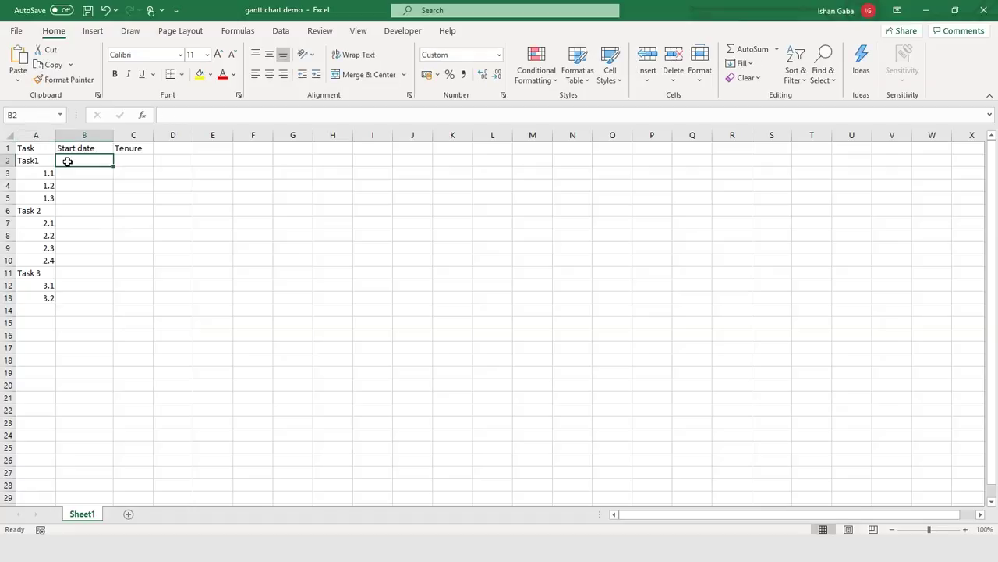
pyautogui.write('01 Jan')
pyautogui.press('Return')
pyautogui.write('0')
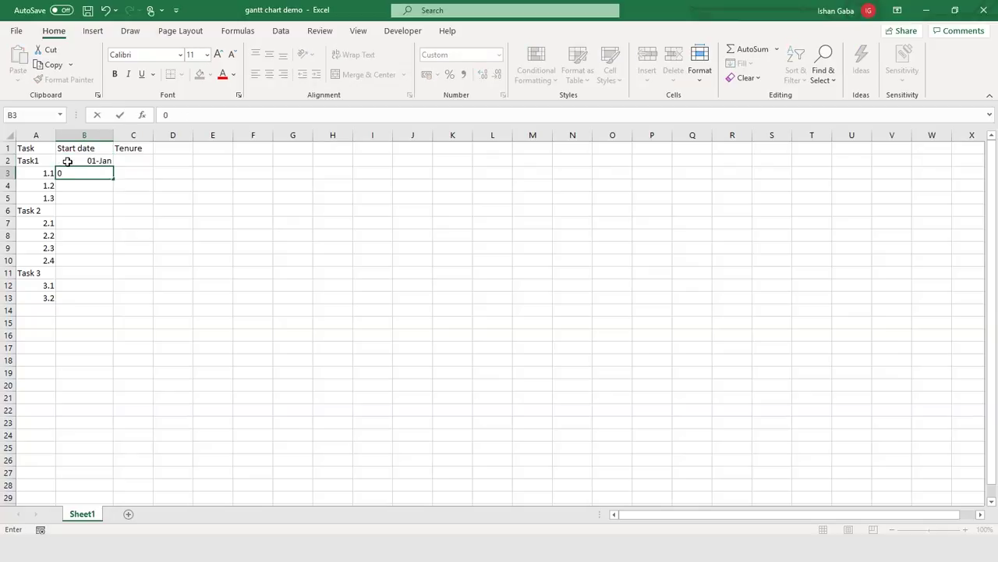
pyautogui.write('1 Jan')
pyautogui.press('Return')
pyautogui.write('04 Jan')
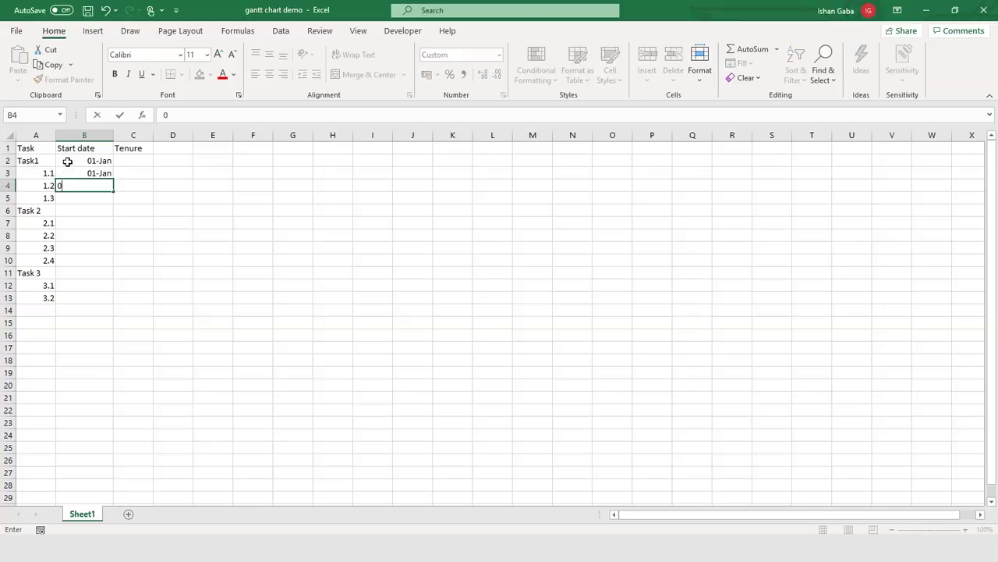
pyautogui.press('Return')
pyautogui.write('05 Jan')
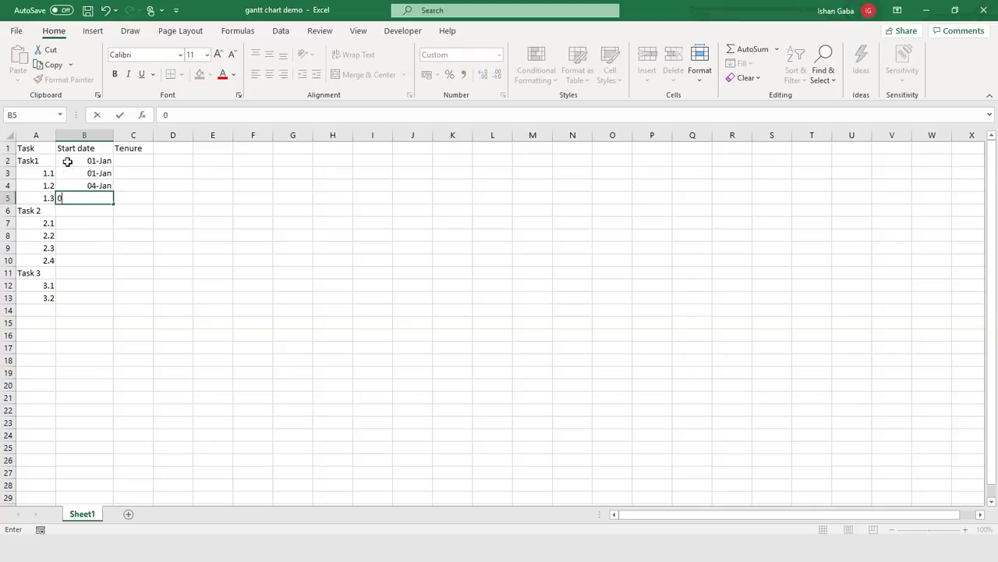
pyautogui.press('Return')
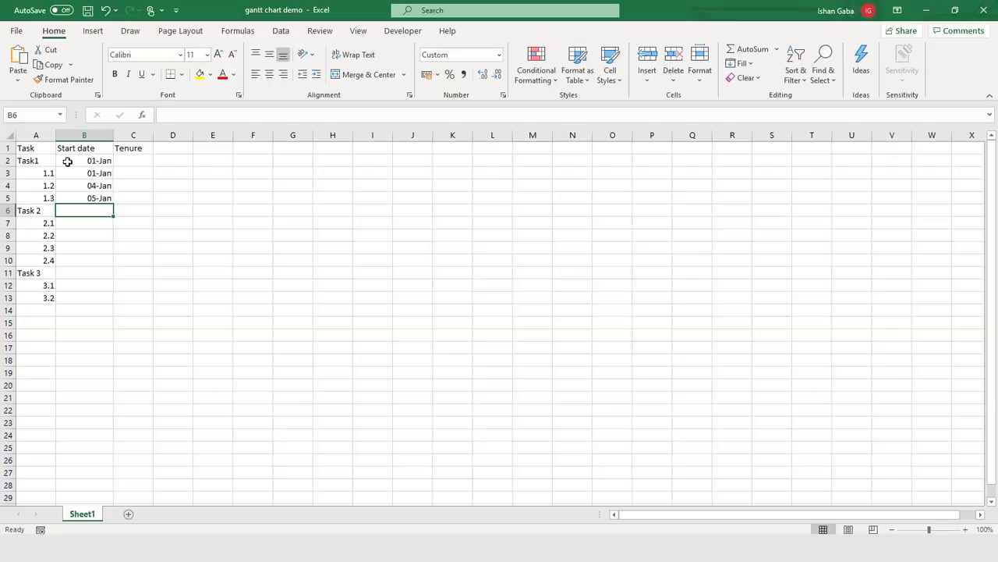
# Enter the start dates 11 Jan, 11 Jan, 15 Jan, 17 Jan and 19 Jan for Task 2 and its subtasks in B6 to B10
pyautogui.write('11 Jan')
pyautogui.press('Return')
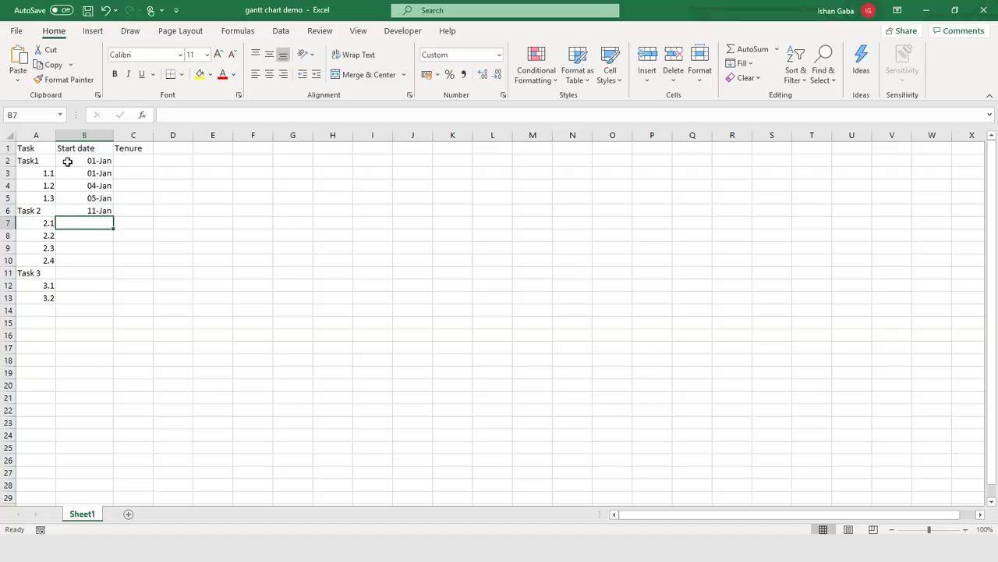
pyautogui.write('11 Jan')
pyautogui.press('Return')
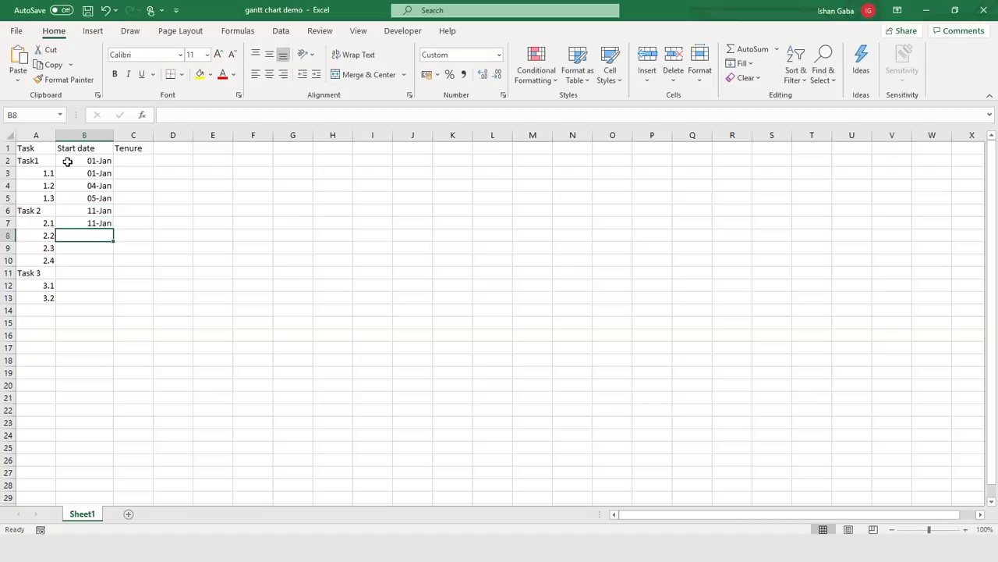
pyautogui.write('15 Jan')
pyautogui.press('Return')
pyautogui.write('17 Jan')
pyautogui.press('Return')
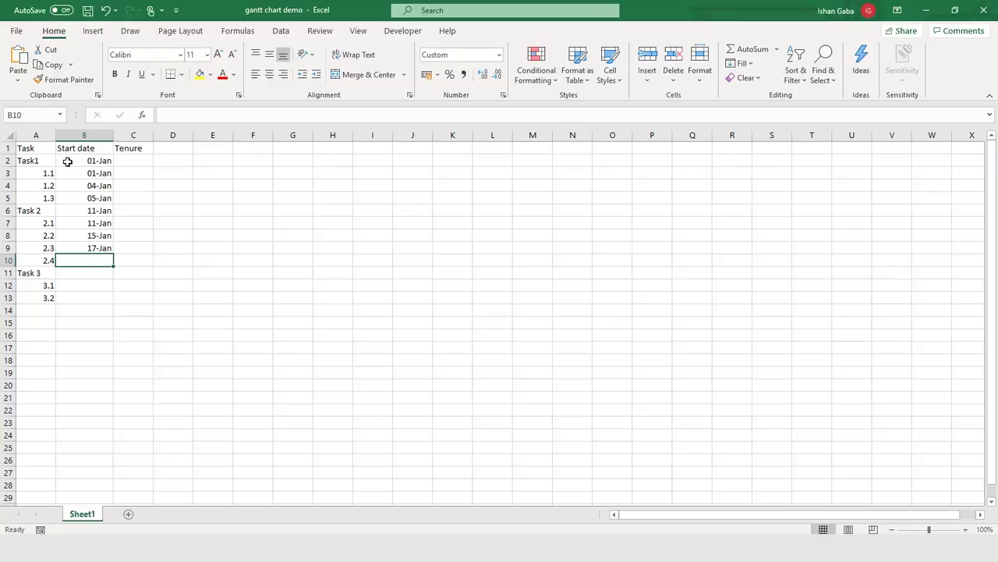
pyautogui.write('19 Jan')
pyautogui.press('Return')
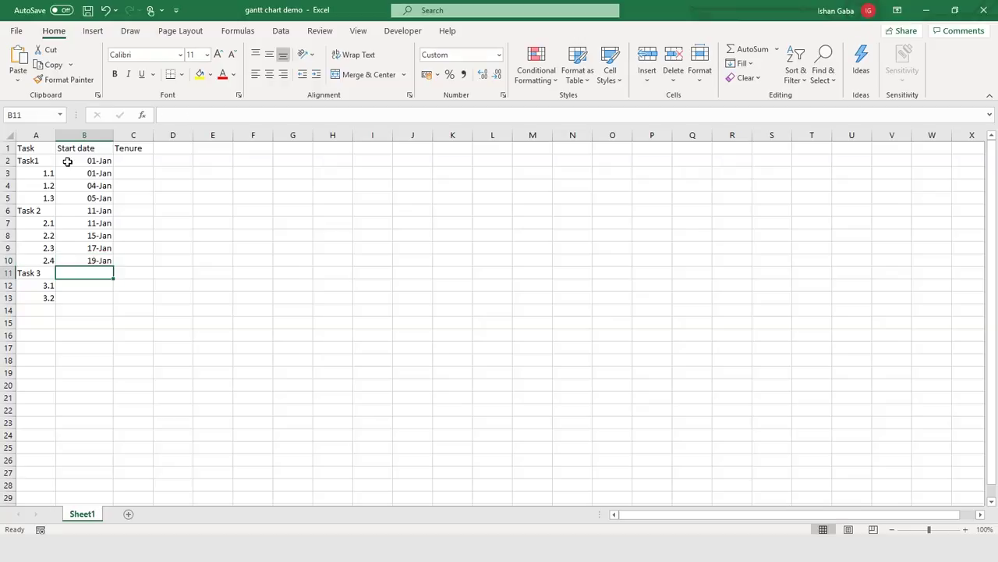
# Enter the start dates 23 Jan, 23 Jan and 26 Jan for Task 3 and its subtasks in B11 to B13, and widen column B slightly
pyautogui.write('23 Jan')
pyautogui.press('Return')
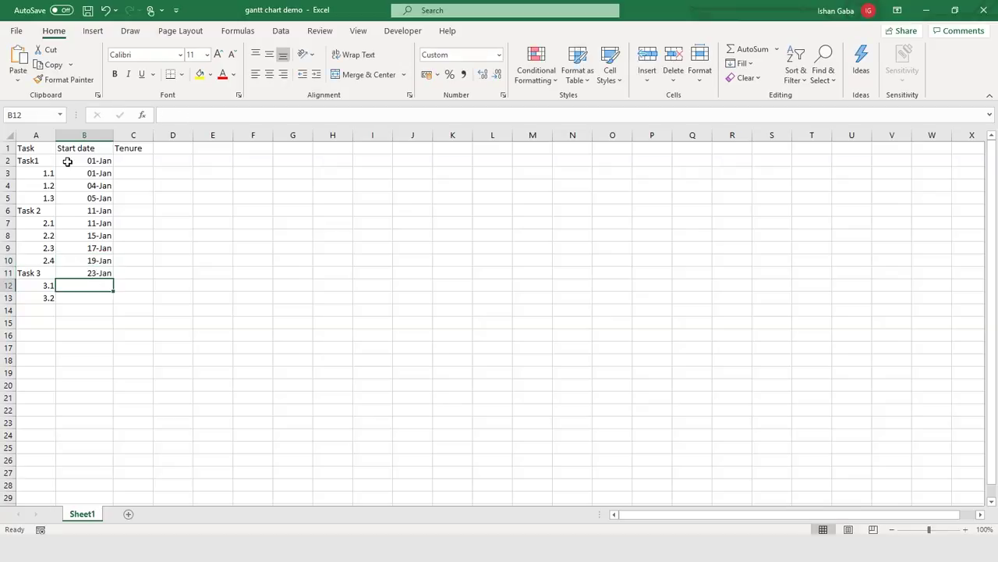
pyautogui.write('23 Jan')
pyautogui.press('Return')
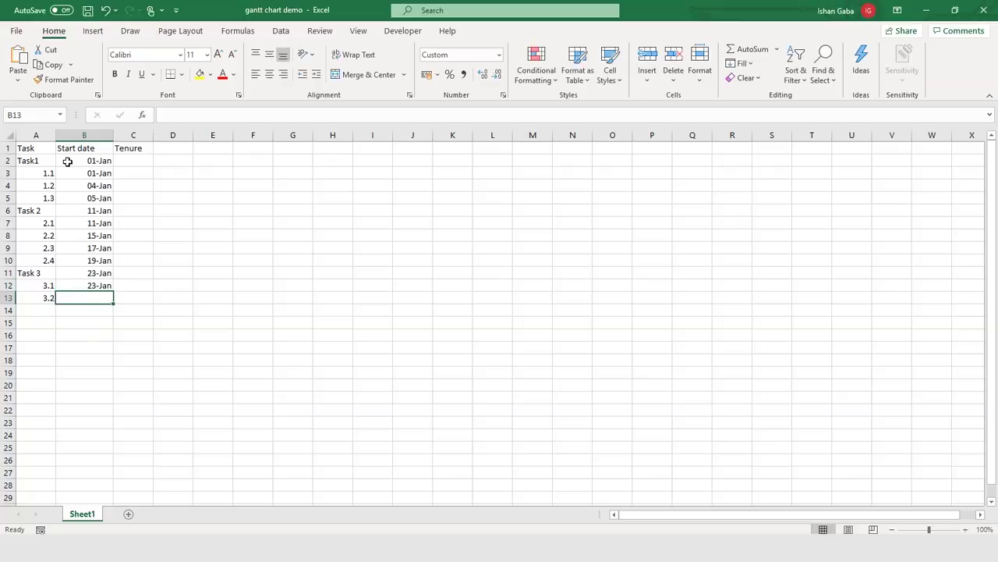
pyautogui.write('26')
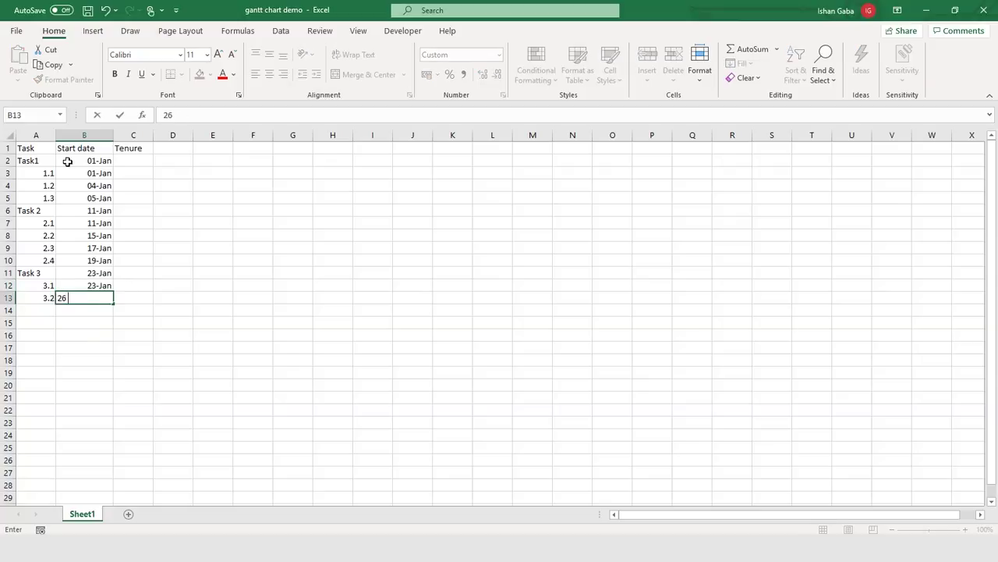
pyautogui.write(' Jan')
pyautogui.press('Return')
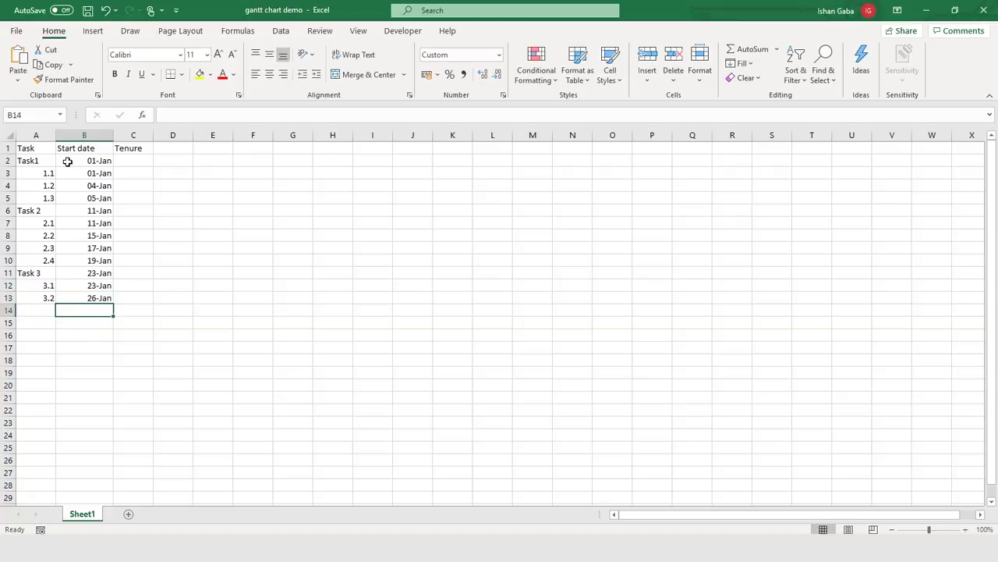
pyautogui.moveTo(113, 135); pyautogui.dragTo(127, 135)
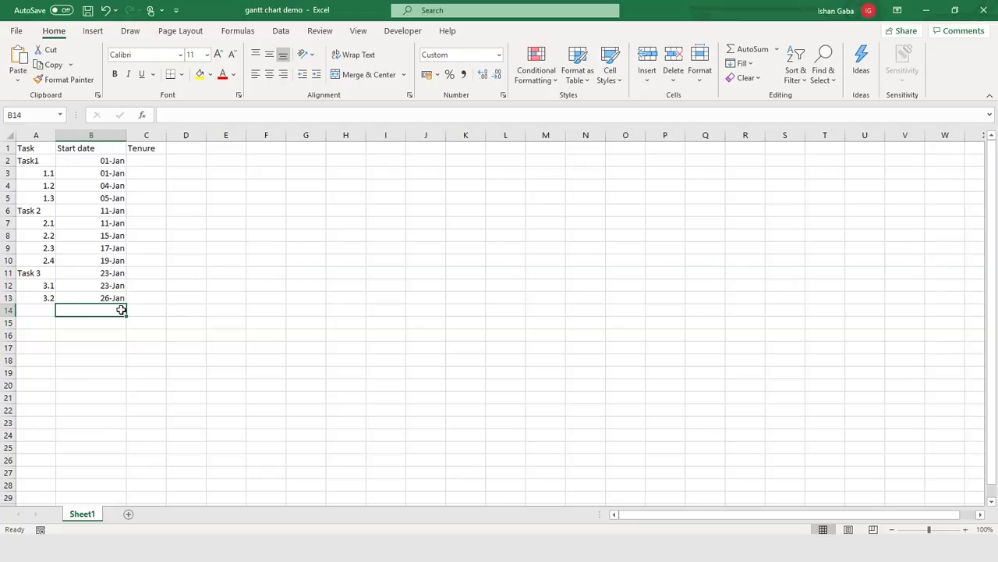
# Enter the tenures 12, 7, 4 and 8 for Task1 and its subtasks in cells C2 to C5
pyautogui.click(147, 160)
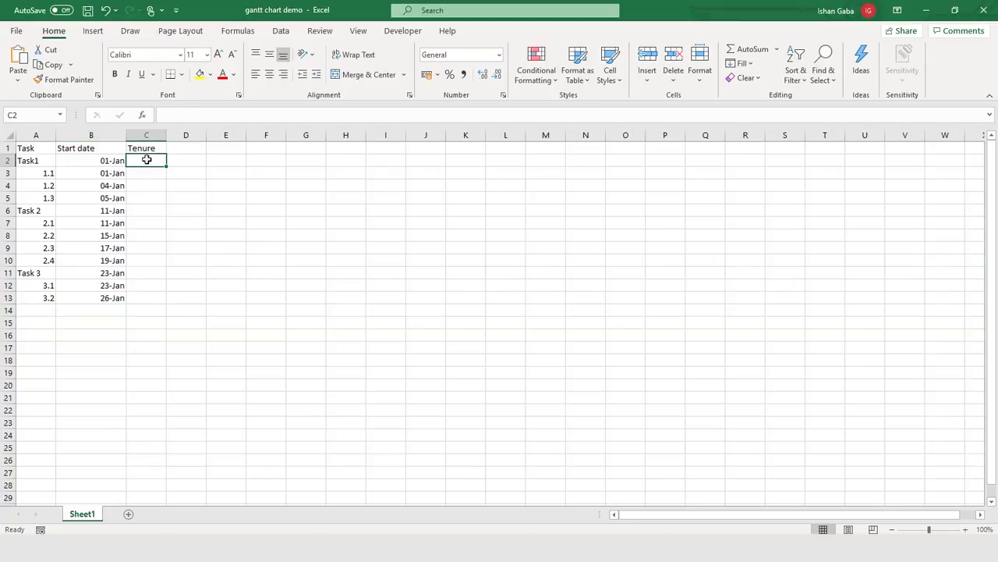
pyautogui.write('12')
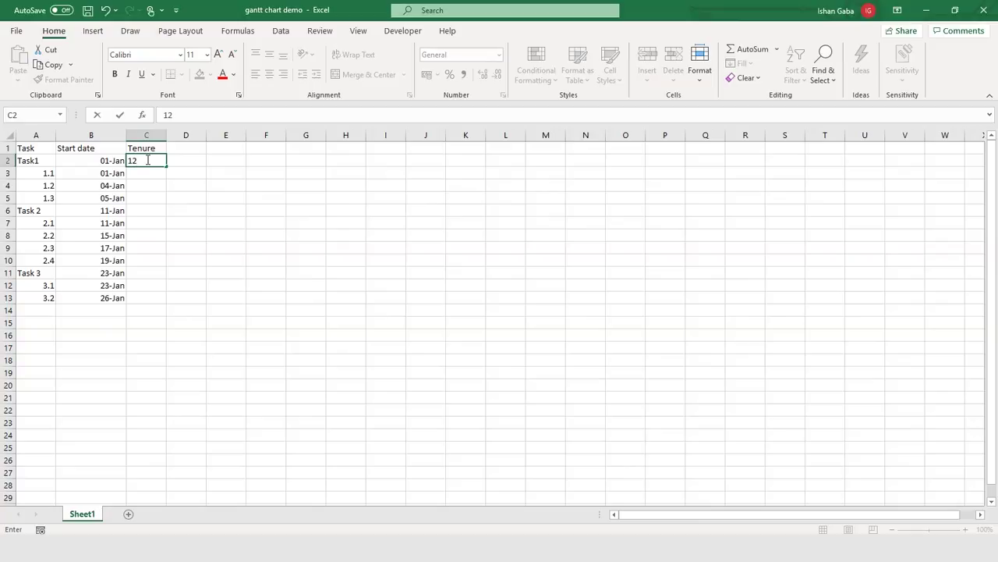
pyautogui.press('Return')
pyautogui.write('7')
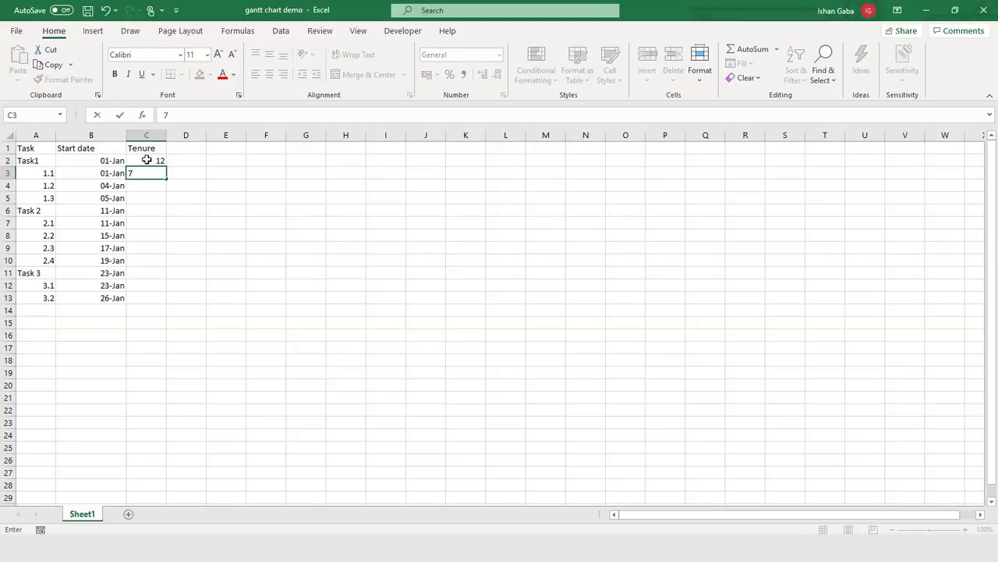
pyautogui.press('Return')
pyautogui.write('4')
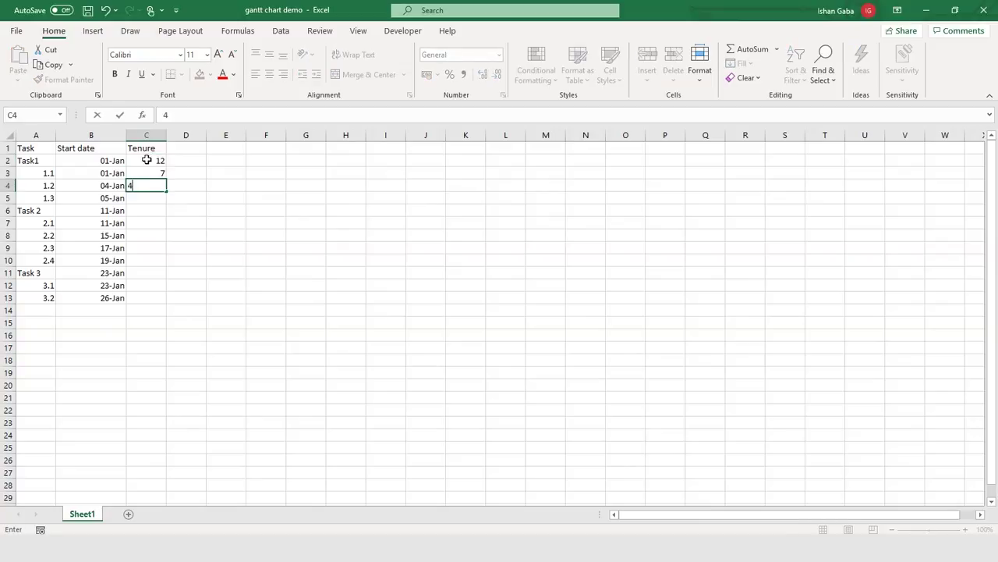
pyautogui.press('Return')
pyautogui.write('8')
pyautogui.press('Return')
# Enter the tenures 12, 5, 5, 6 and 4 for Task 2 and its subtasks in cells C6 to C10
pyautogui.write('12')
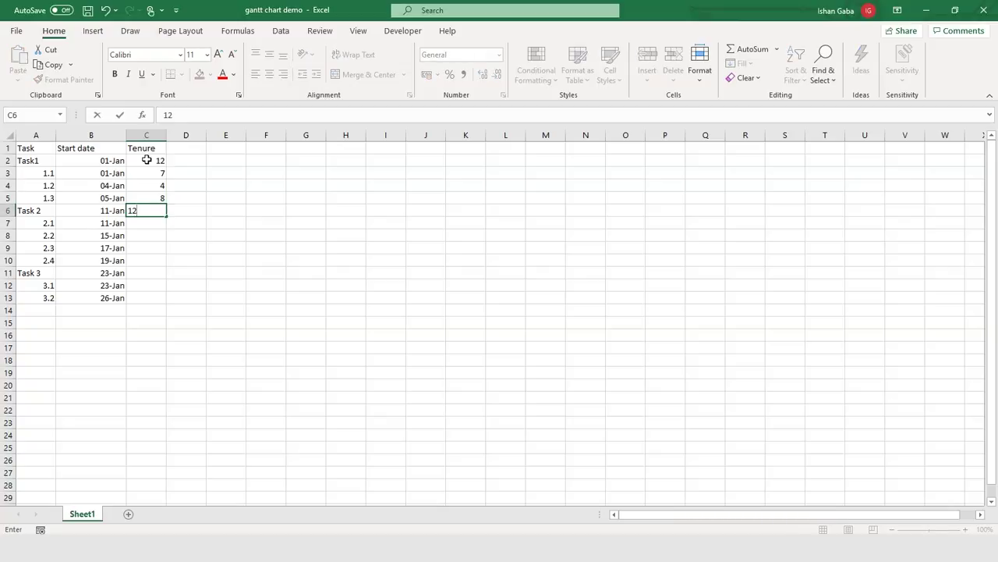
pyautogui.press('Return')
pyautogui.write('5')
pyautogui.press('Return')
pyautogui.write('5')
pyautogui.press('Return')
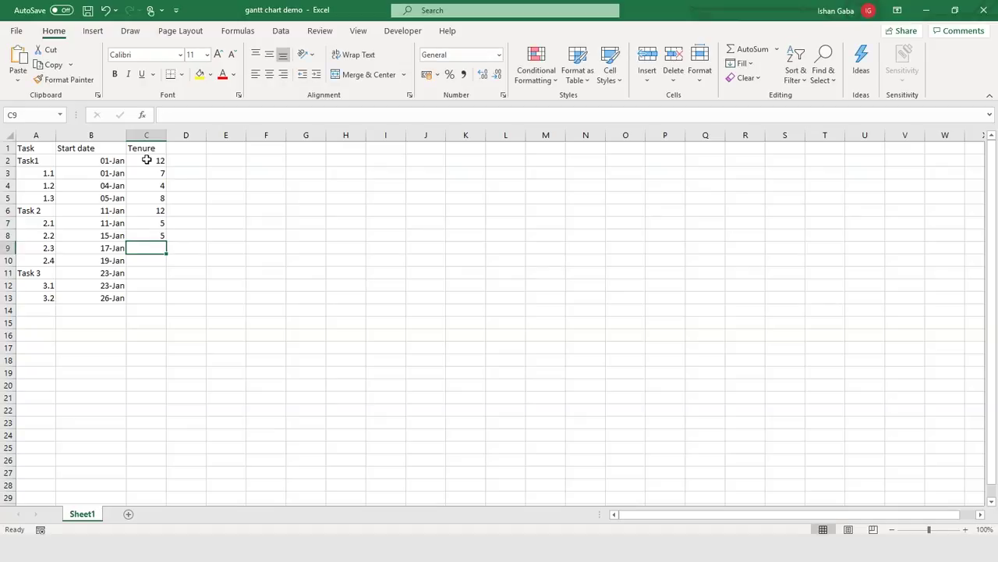
pyautogui.write('6')
pyautogui.press('Return')
pyautogui.write('4')
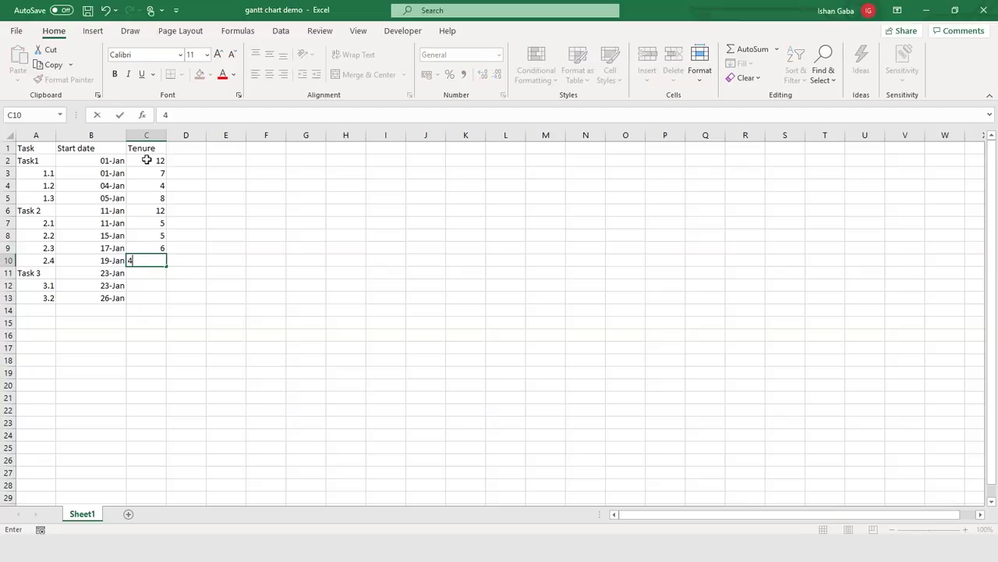
pyautogui.press('Return')
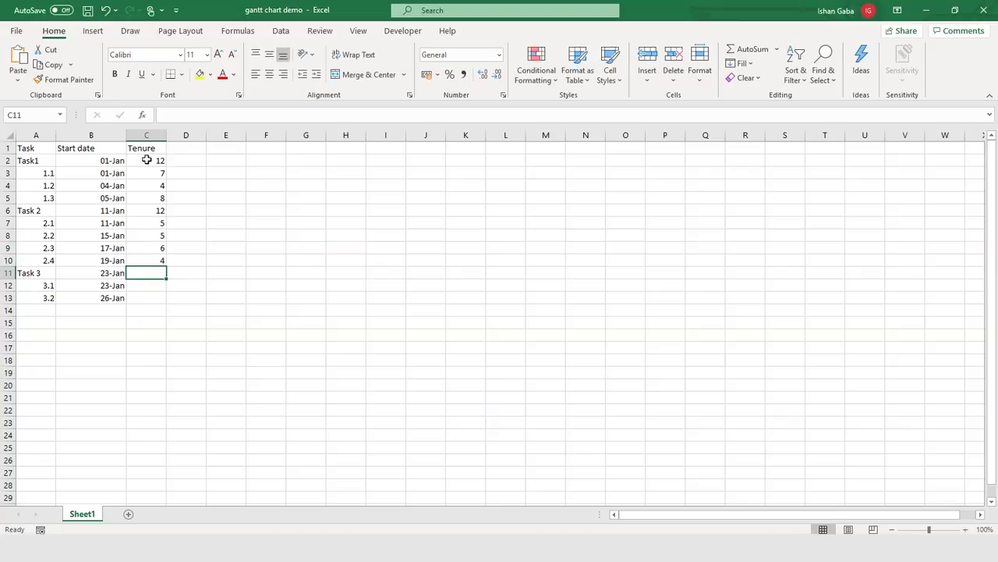
# Enter the tenures 8, 6 and 5 for Task 3 and its subtasks in cells C11 to C13
pyautogui.write('8')
pyautogui.press('Return')
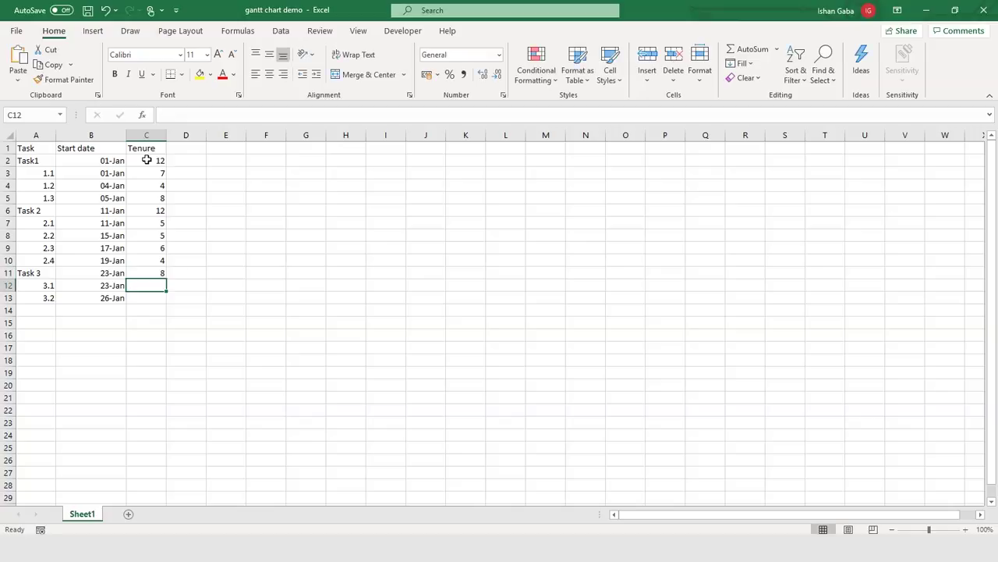
pyautogui.write('6')
pyautogui.press('Return')
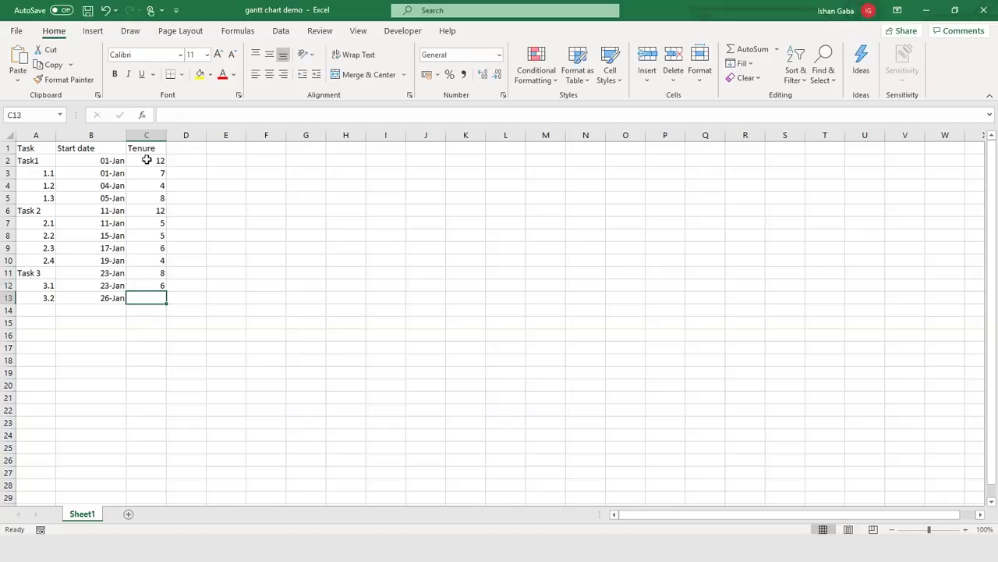
pyautogui.write('5')
pyautogui.press('Return')
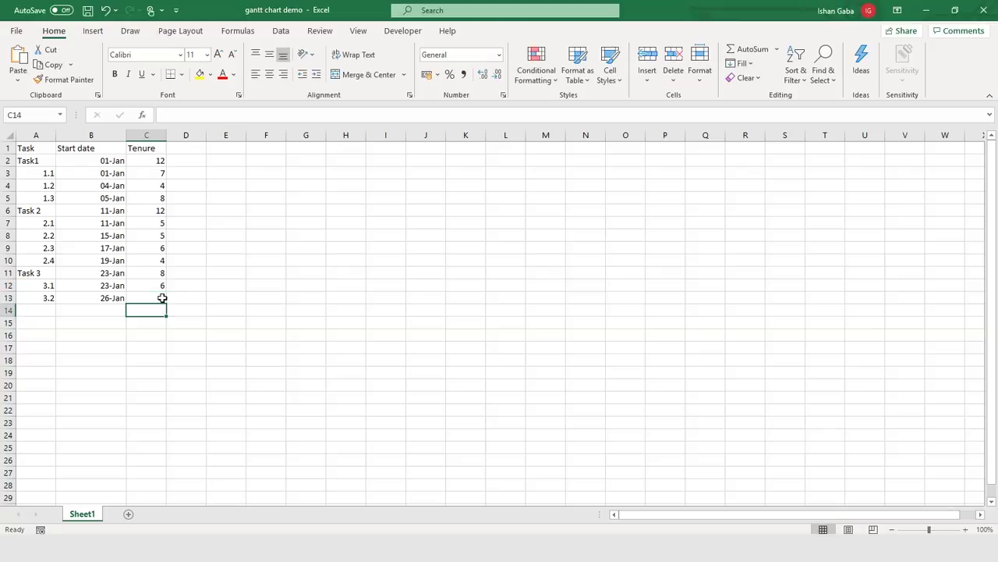
# Insert a 2-D stacked bar chart from the Start date column, cells B1 to B13
pyautogui.hotkey('alt', 'n')
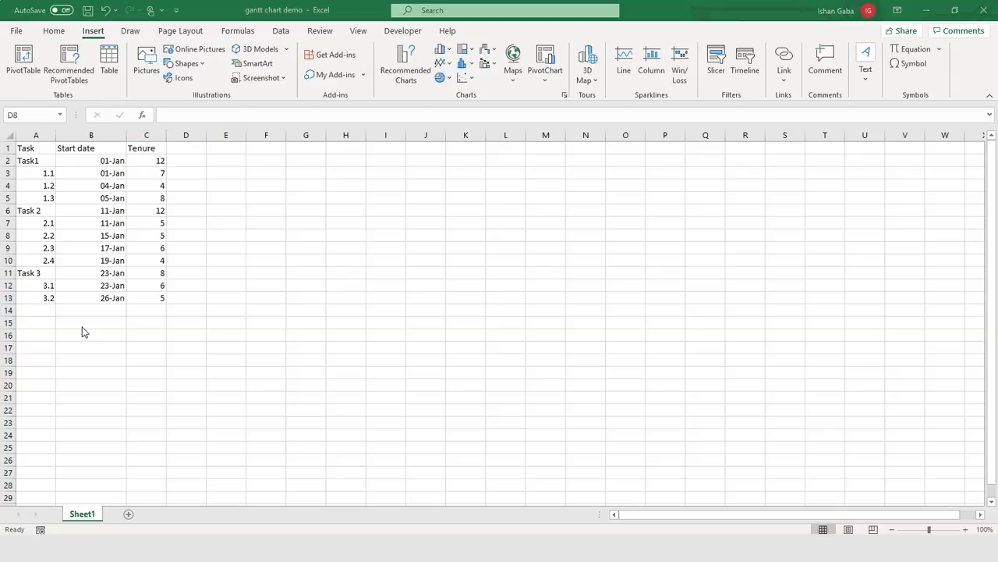
pyautogui.moveTo(93, 149); pyautogui.dragTo(101, 297)
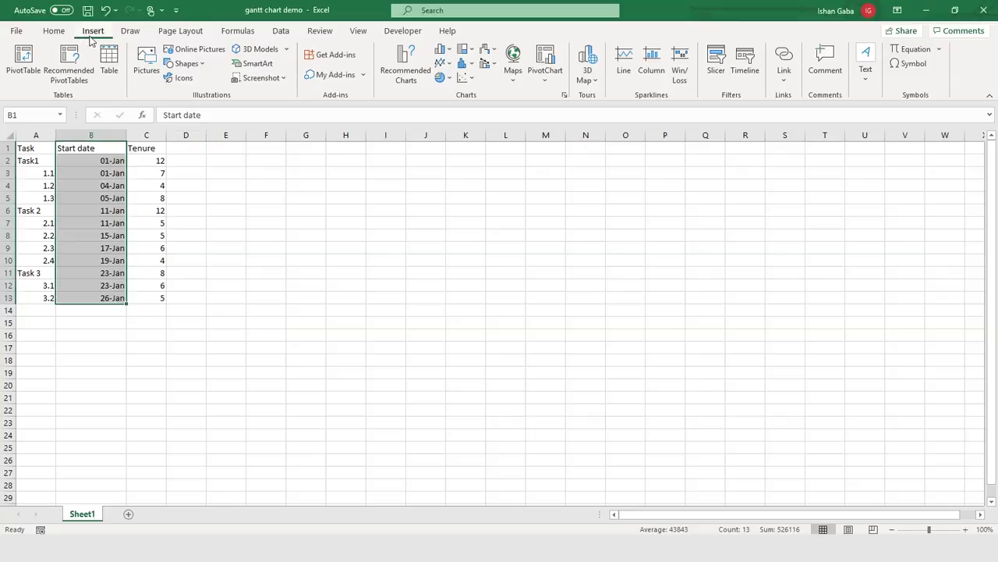
pyautogui.click(444, 49)
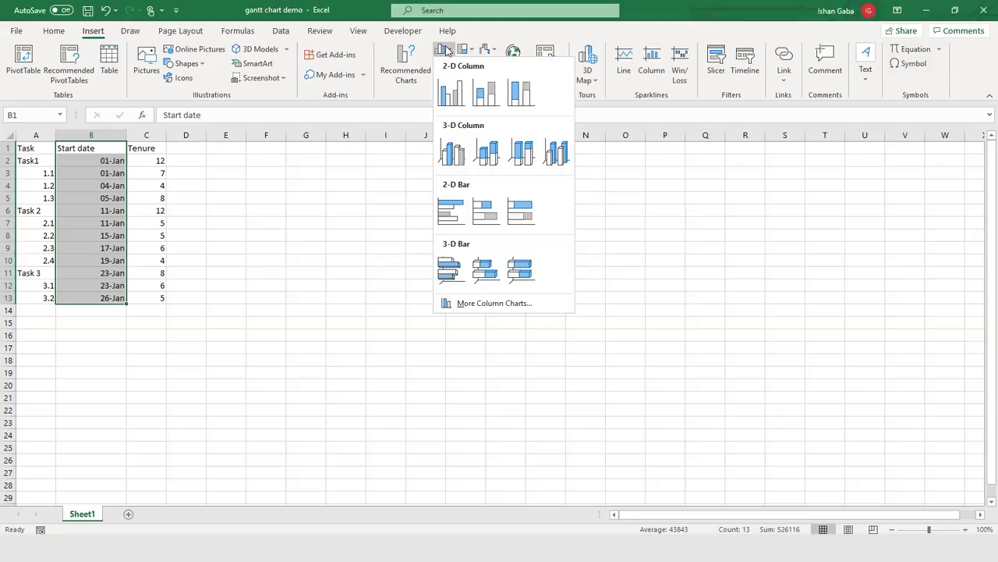
pyautogui.click(482, 216)
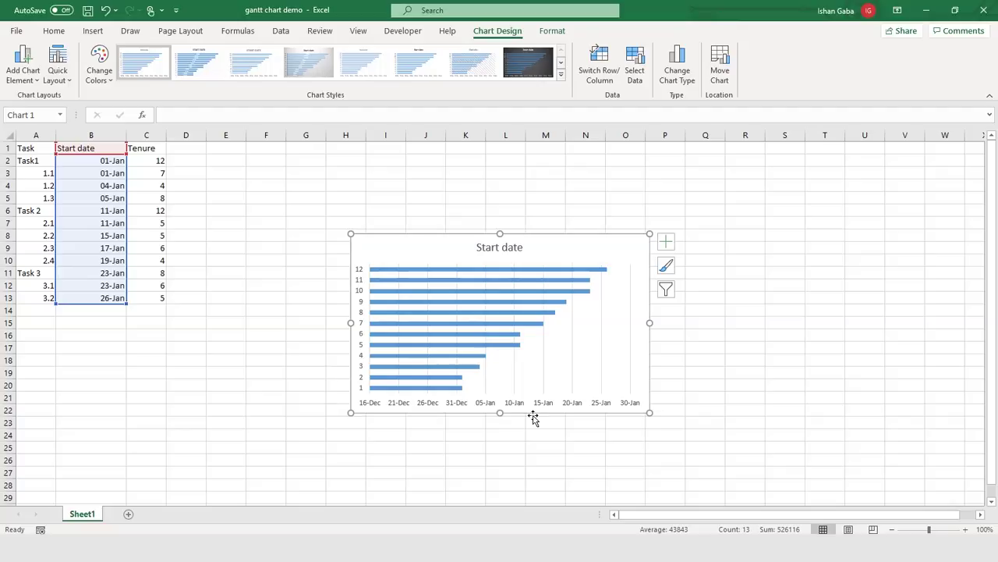
# Add a new data series named Tenure to the bar chart's data source
pyautogui.rightClick(553, 235)
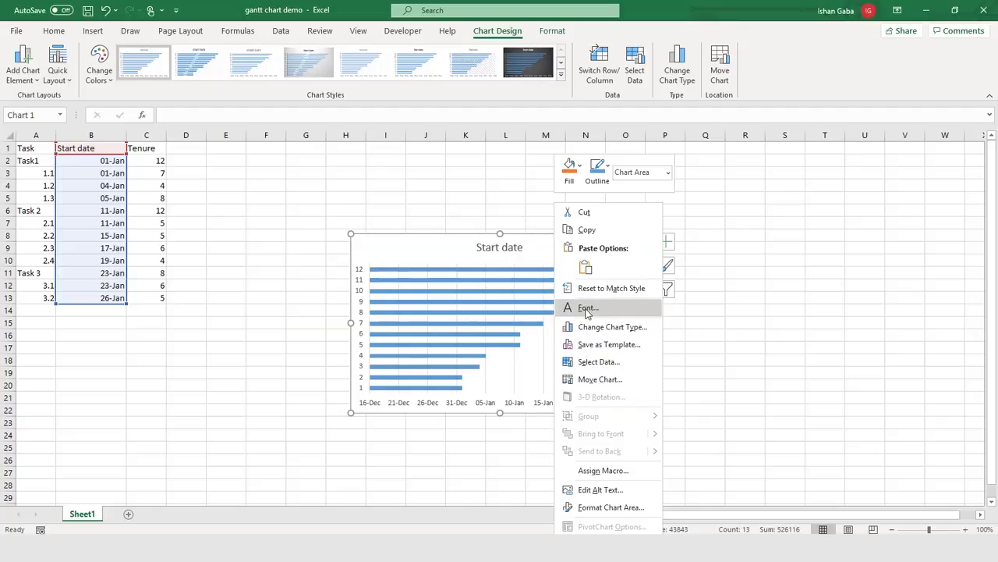
pyautogui.click(597, 364)
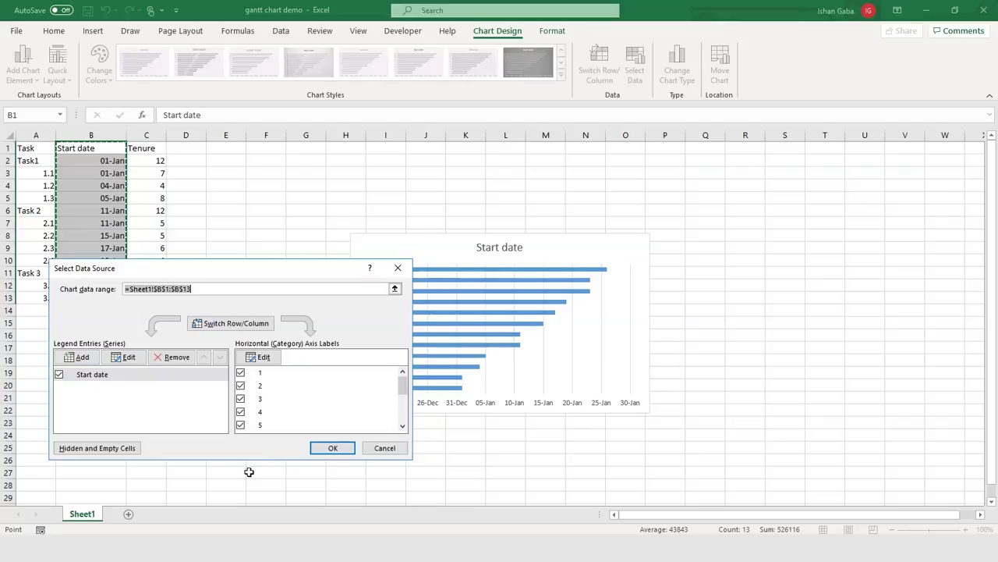
pyautogui.click(82, 357)
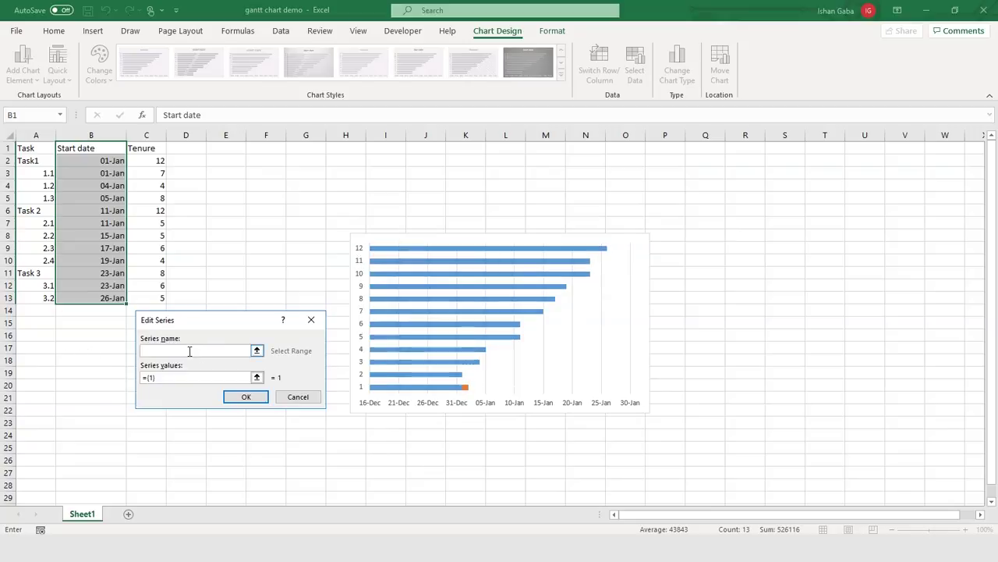
pyautogui.write('1enure')
# Set the Tenure series values to the tenures in C2 to C13 and apply the chart's data source changes
pyautogui.click(182, 378)
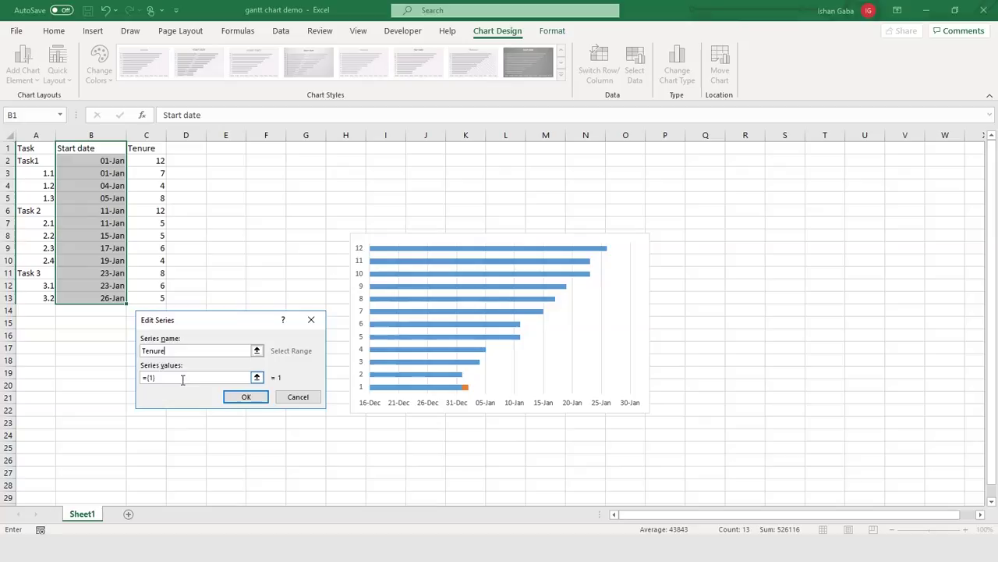
pyautogui.press('BackSpace')
pyautogui.press('BackSpace')
pyautogui.press('BackSpace')
pyautogui.press('BackSpace')
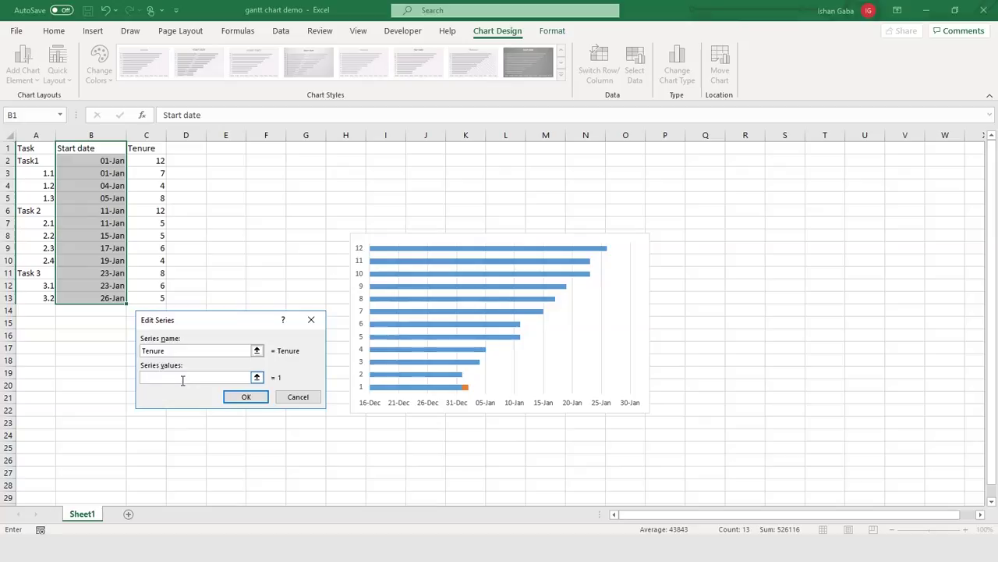
pyautogui.click(256, 377)
pyautogui.moveTo(161, 162); pyautogui.dragTo(166, 297)
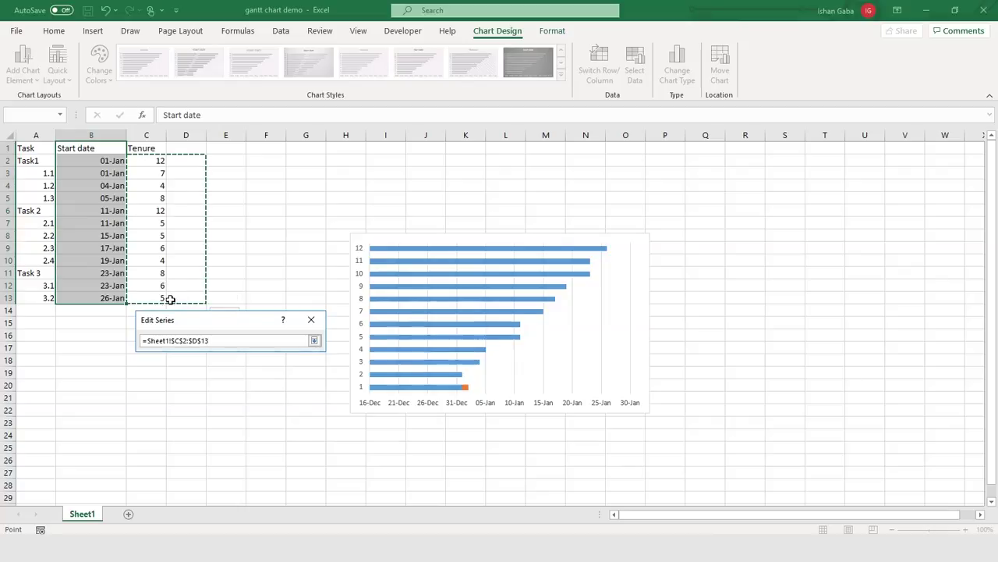
pyautogui.press('Return')
pyautogui.click(246, 397)
pyautogui.click(339, 447)
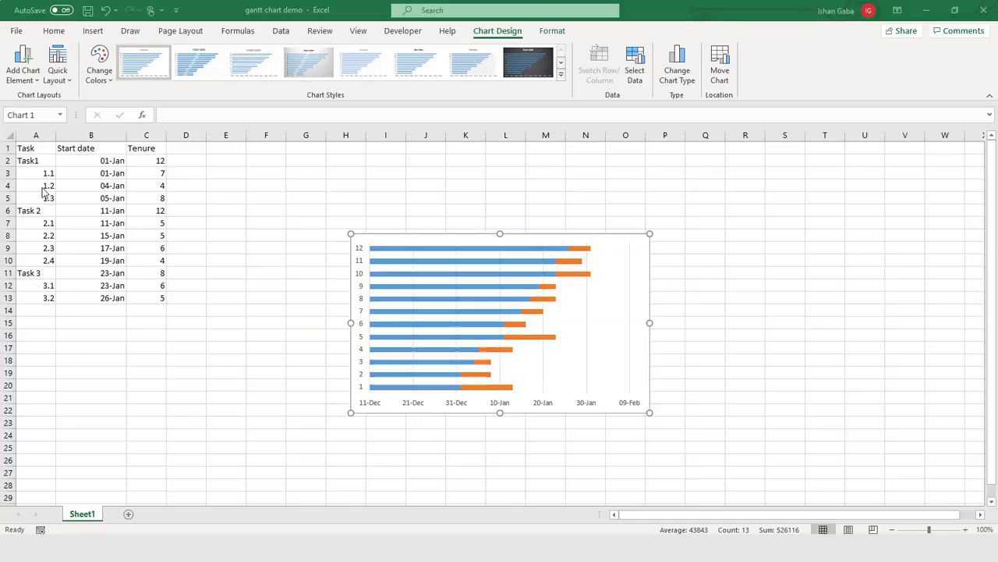
# Use the task names in A2 to A13 as the chart's category axis labels
pyautogui.rightClick(351, 361)
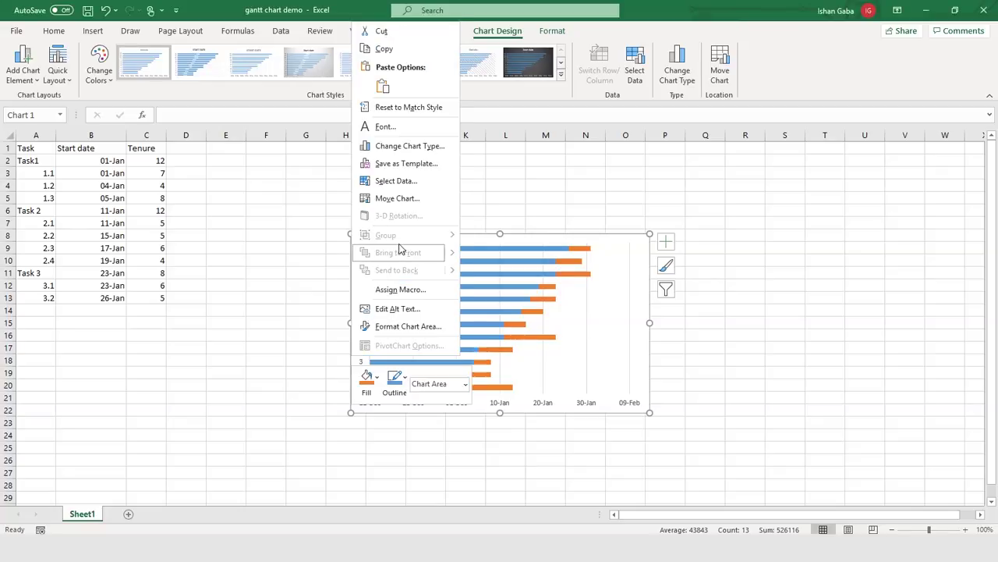
pyautogui.click(405, 181)
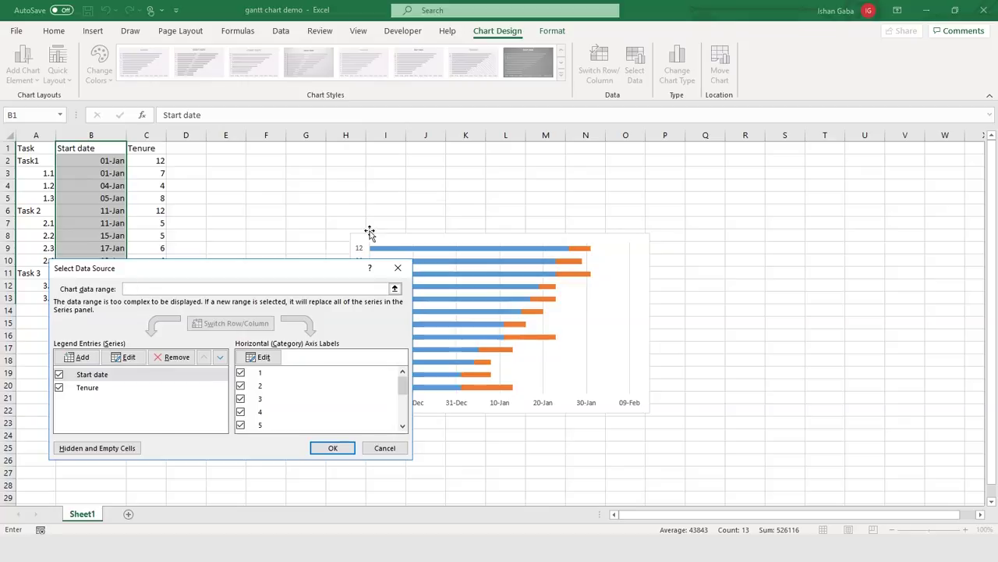
pyautogui.click(118, 379)
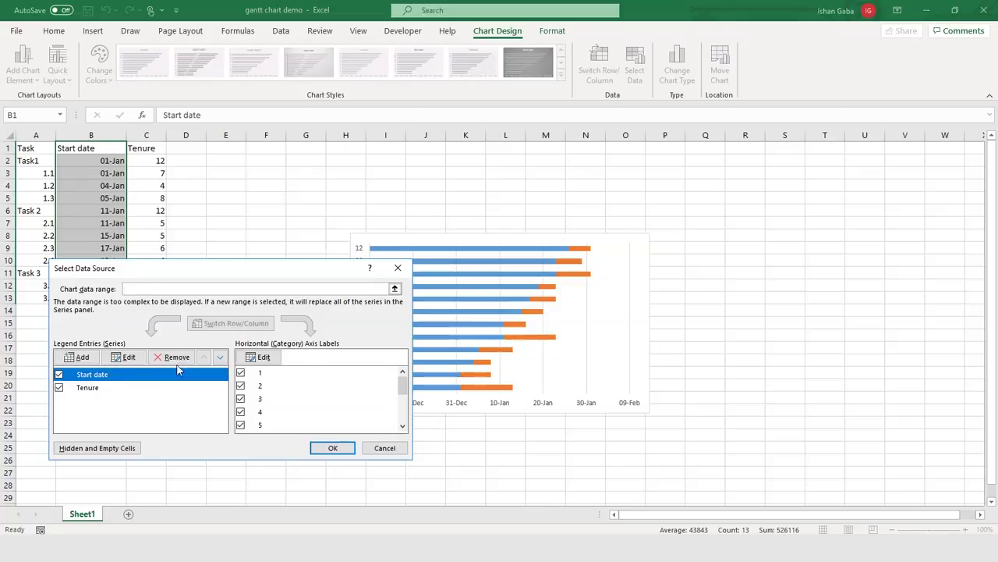
pyautogui.click(264, 358)
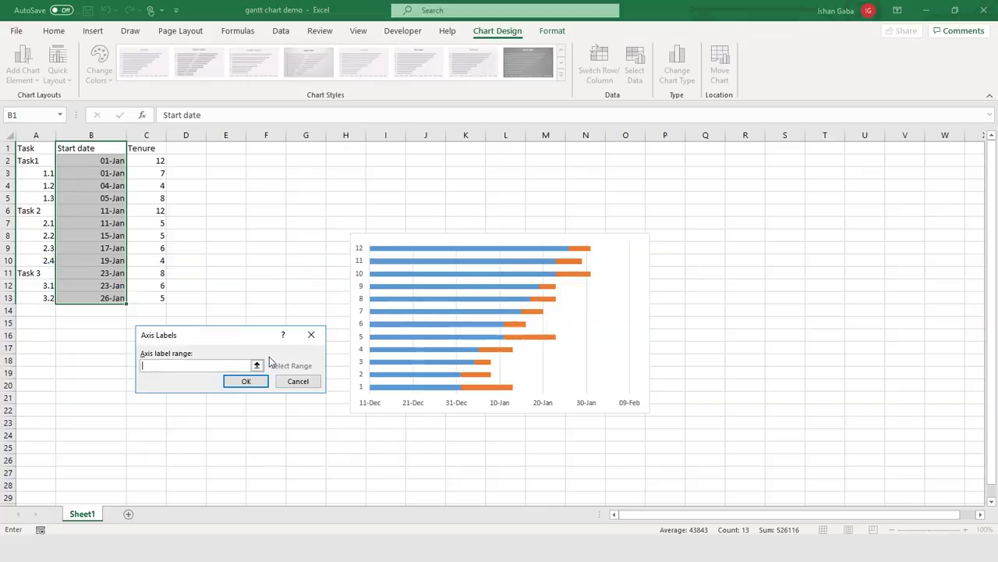
pyautogui.moveTo(29, 161); pyautogui.dragTo(35, 297)
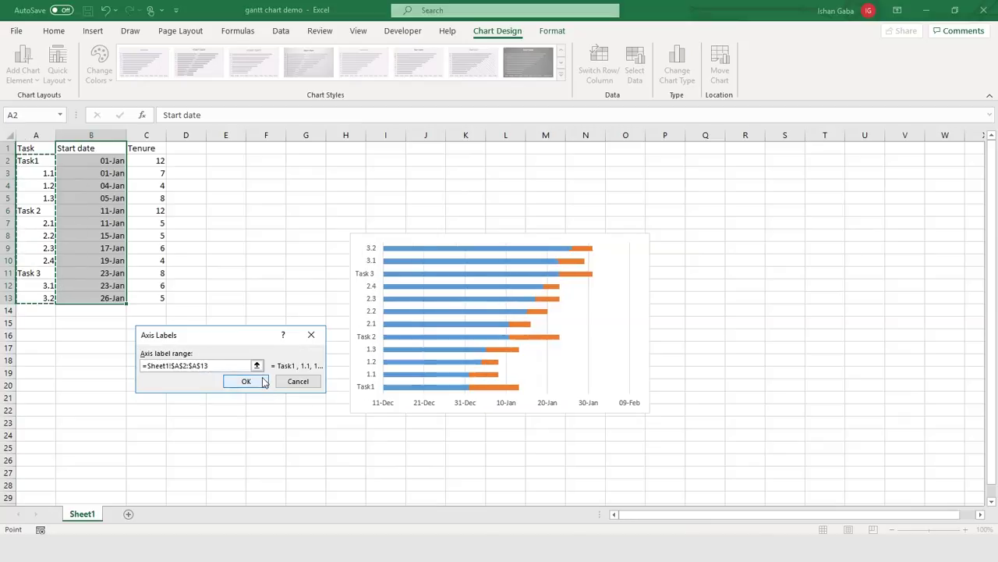
pyautogui.click(248, 379)
pyautogui.click(330, 383)
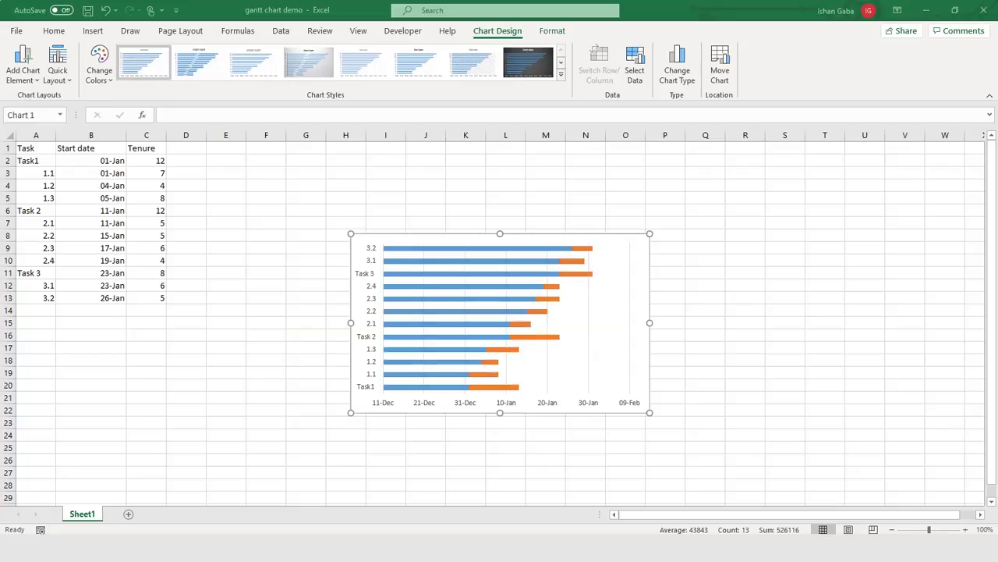
pyautogui.press('Escape')
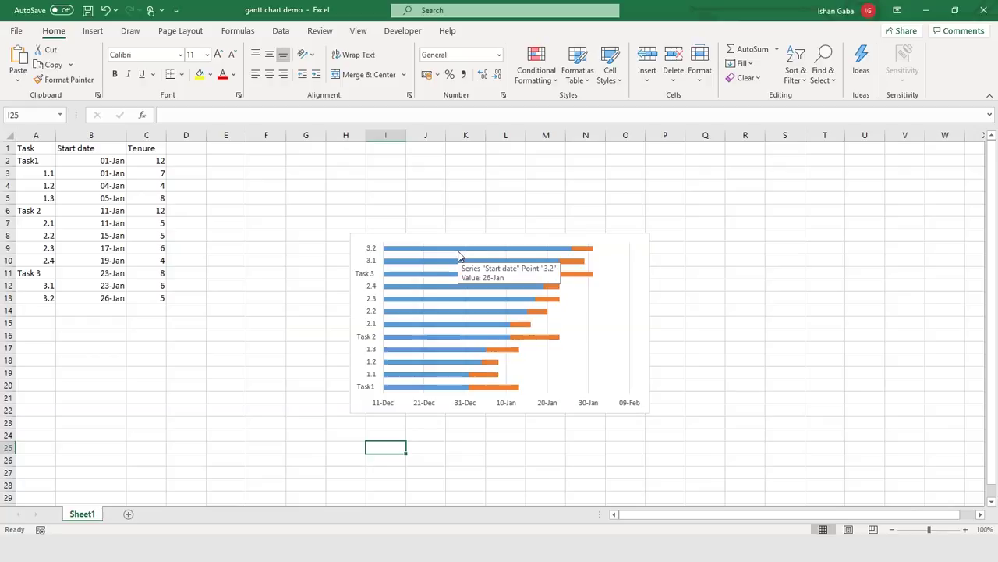
# Format the chart's Start date series with no fill so only the Tenure bars show
pyautogui.click(460, 254)
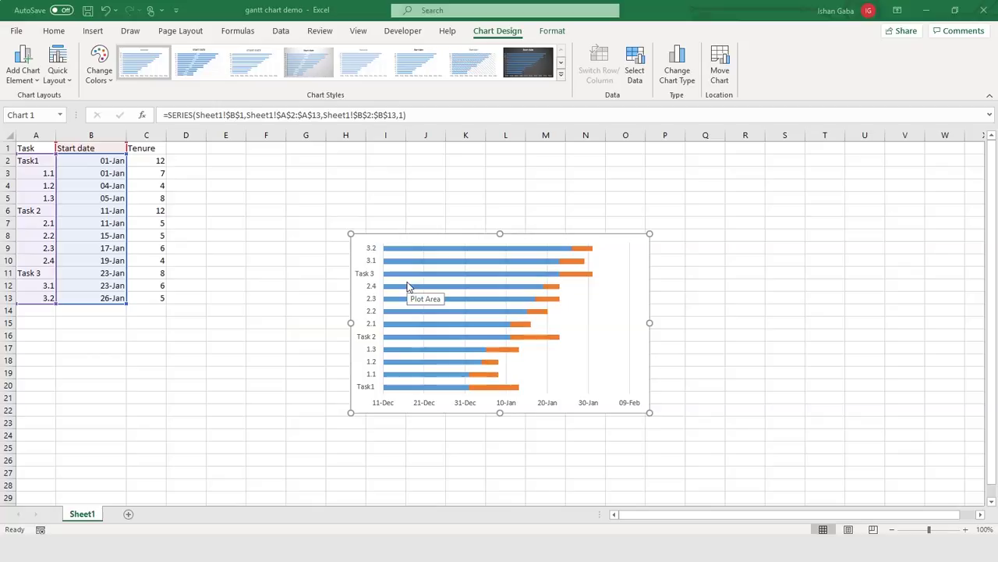
pyautogui.click(442, 256)
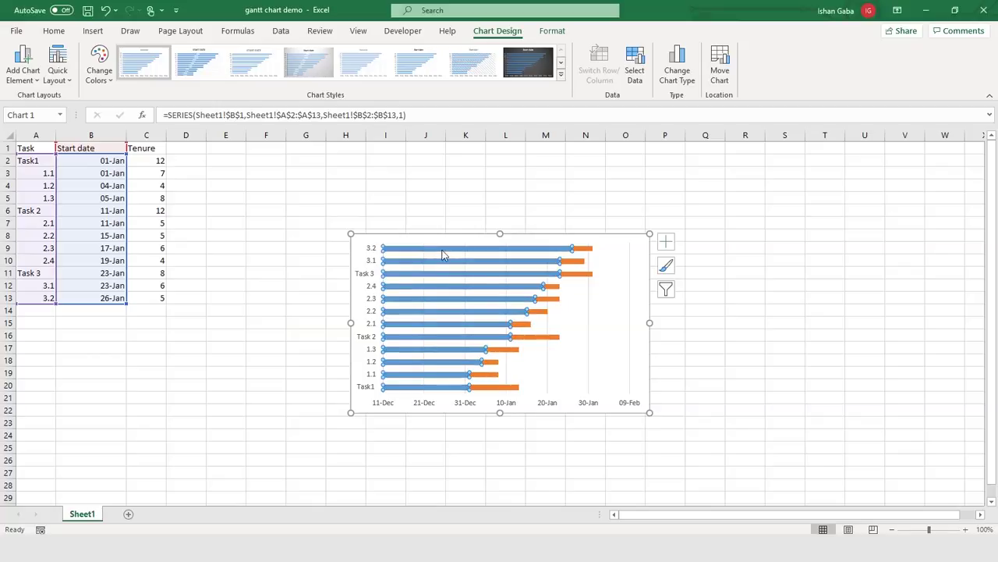
pyautogui.rightClick(443, 255)
pyautogui.click(474, 385)
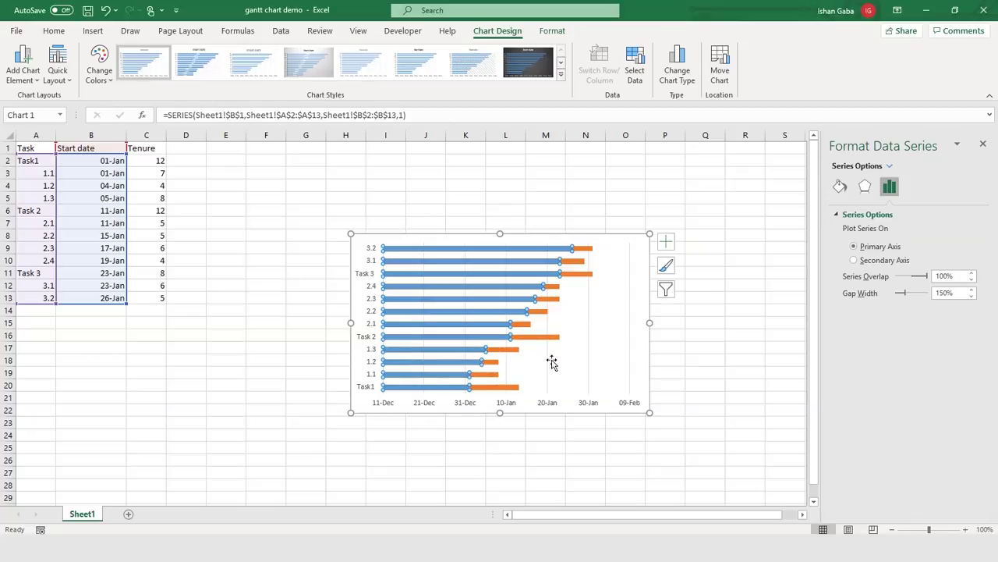
pyautogui.click(844, 187)
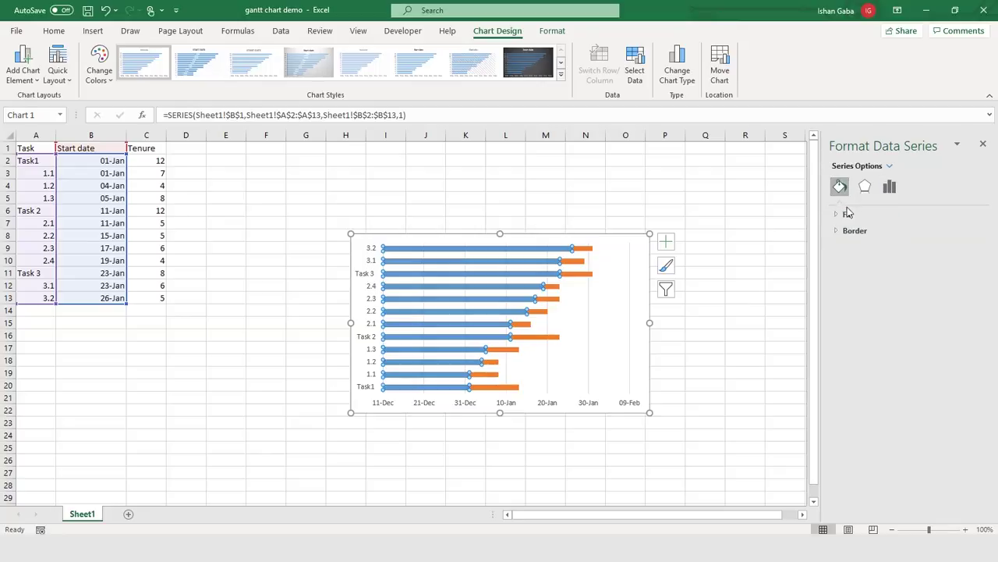
pyautogui.click(848, 214)
pyautogui.click(849, 233)
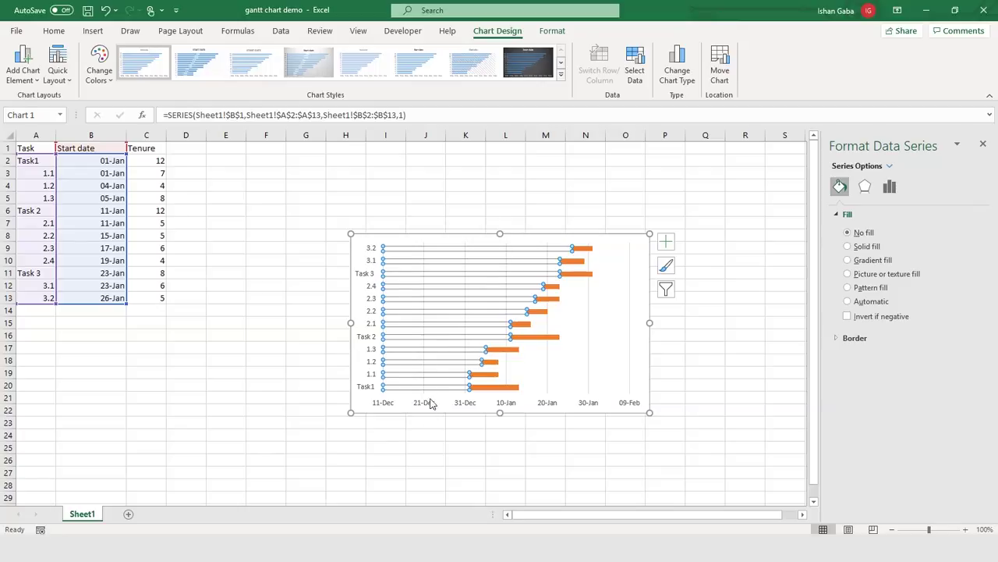
pyautogui.click(506, 444)
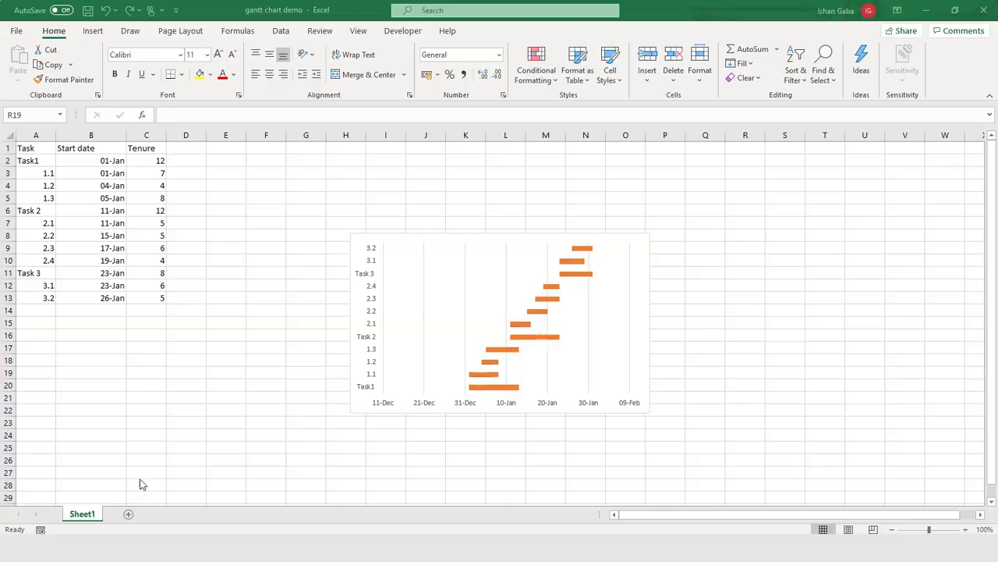
# Put the categories on the chart's vertical task axis in reverse order
pyautogui.click(368, 387)
pyautogui.rightClick(370, 396)
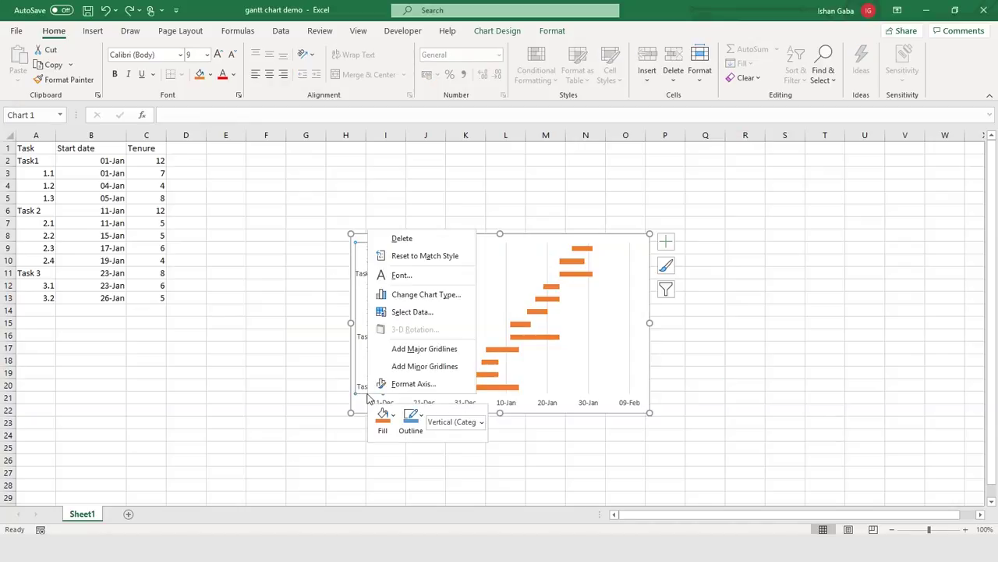
pyautogui.click(404, 384)
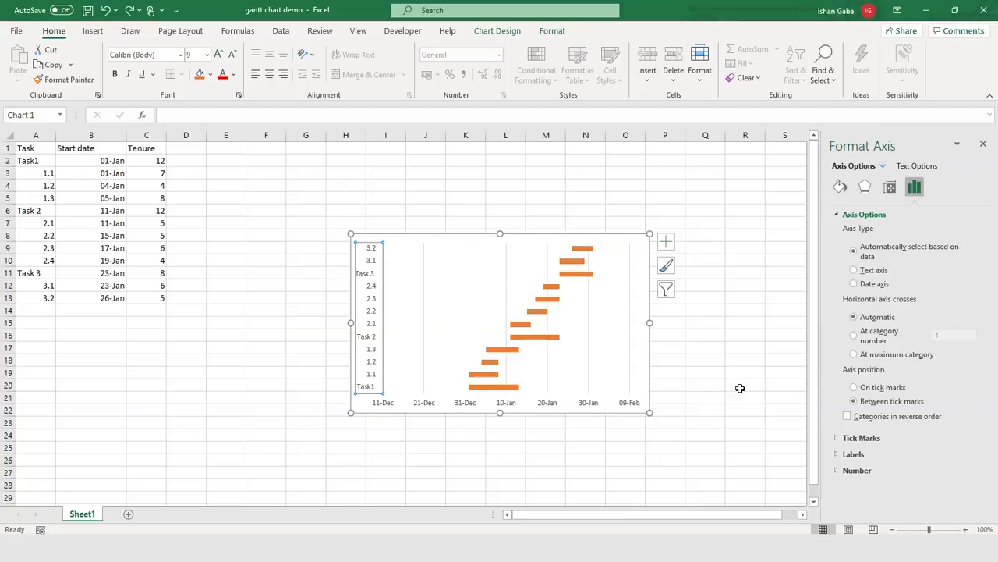
pyautogui.click(848, 417)
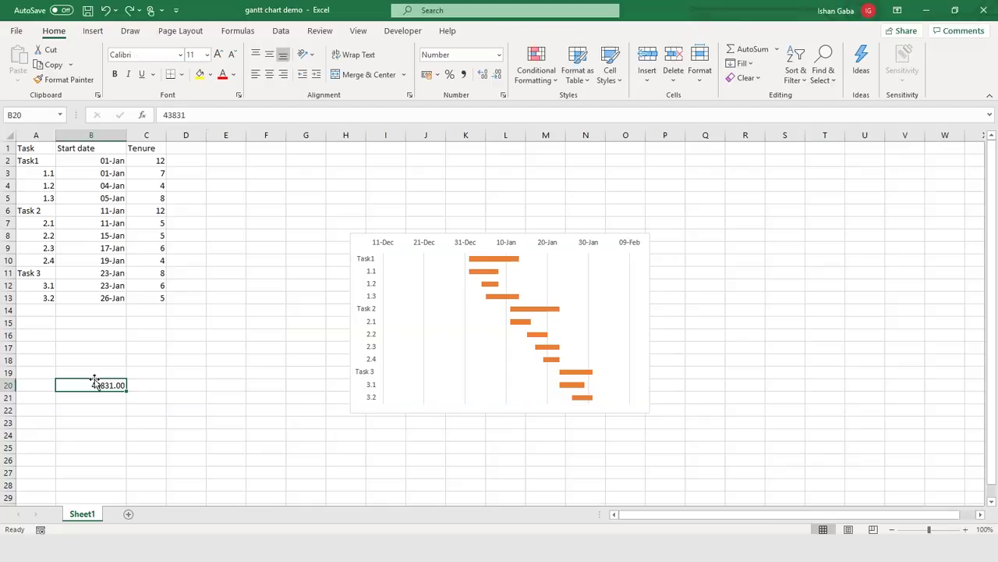
# Copy the date serial number 43831 from B20 and set it as the minimum bound of the chart's date axis
pyautogui.hotkey('ctrl', 'c')
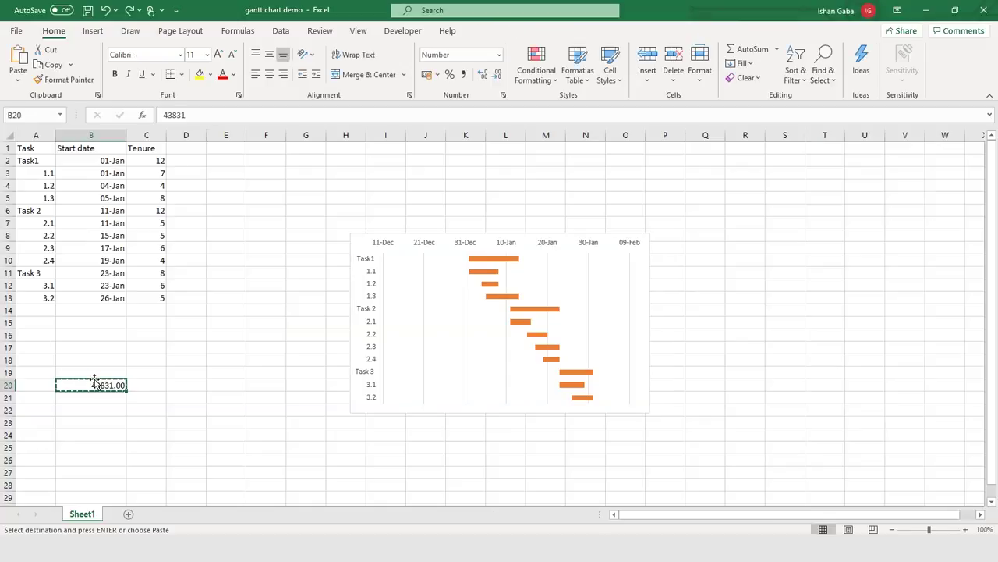
pyautogui.click(383, 247)
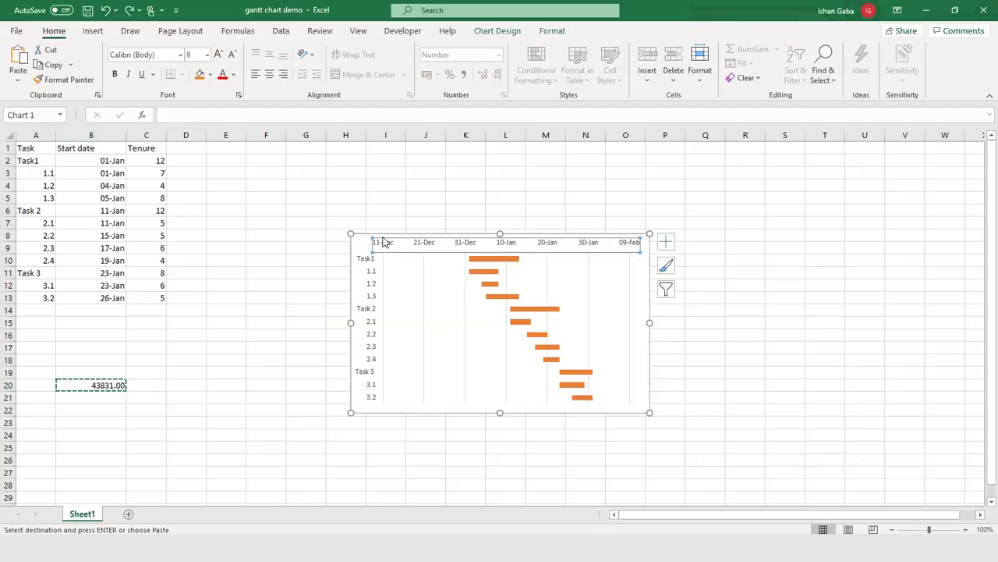
pyautogui.hotkey('ctrl', '1')
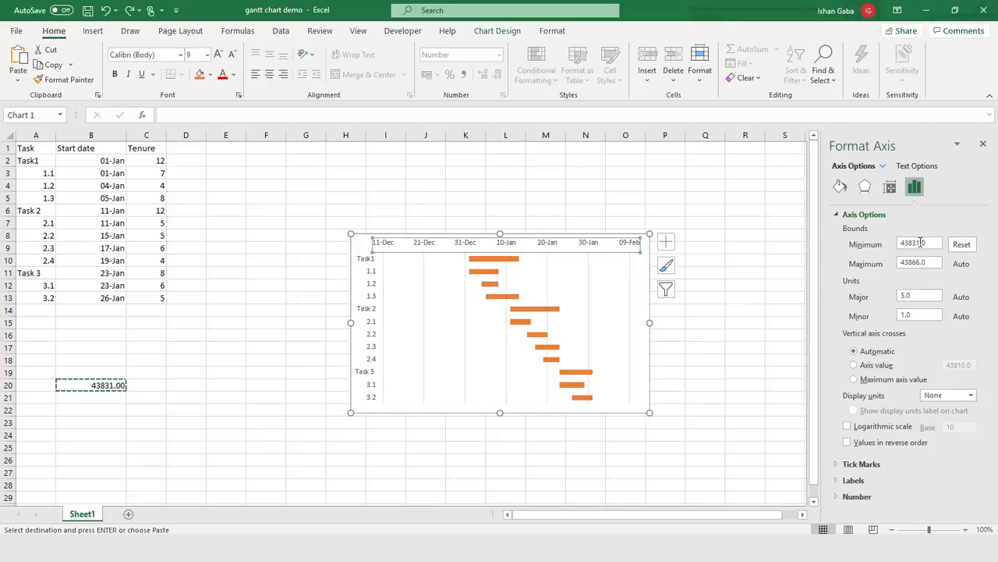
pyautogui.moveTo(929, 242); pyautogui.dragTo(877, 245)
pyautogui.hotkey('ctrl', 'v')
pyautogui.press('Return')
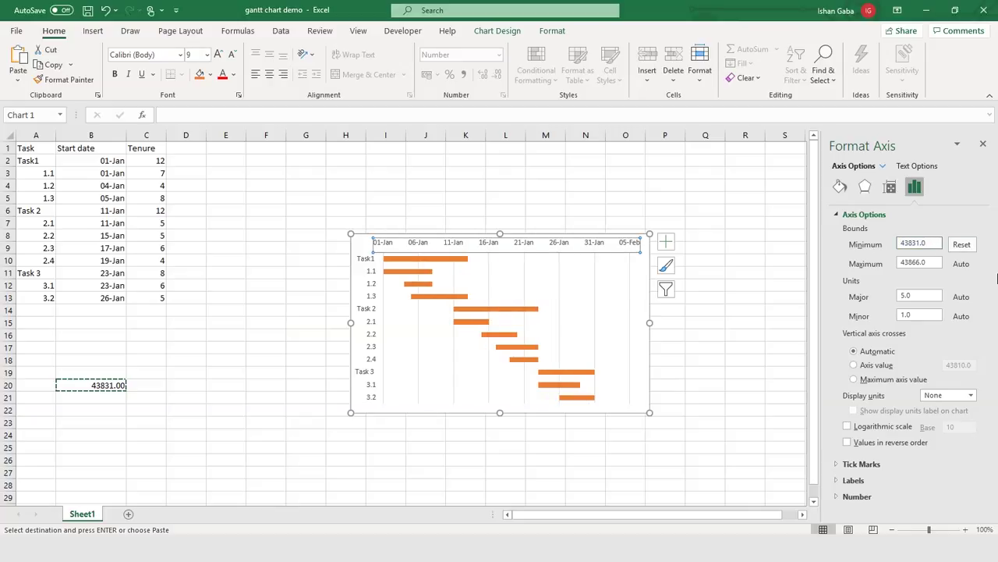
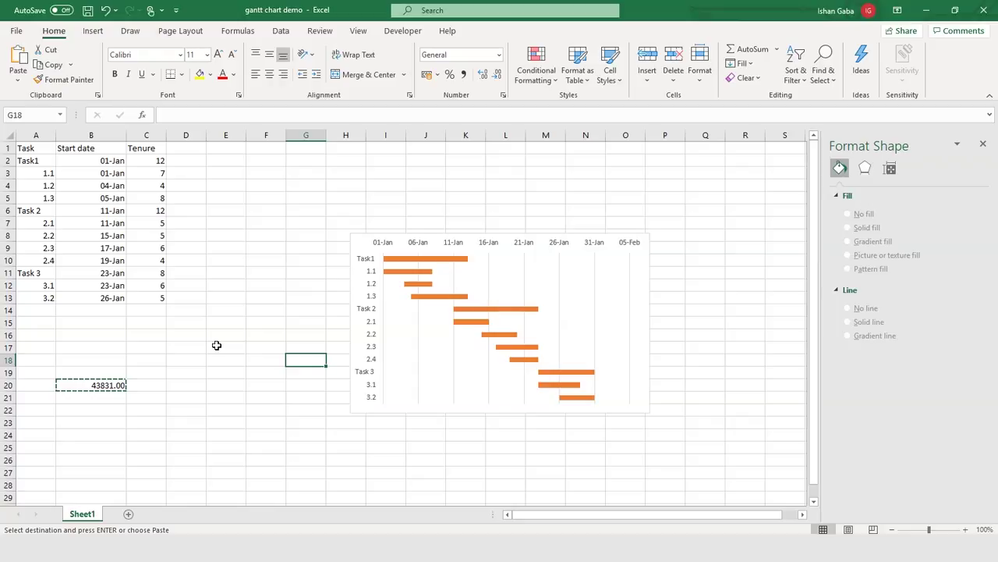
# Fill the Task1 bar of the Tenure series with the darkest blue theme shade
pyautogui.click(417, 259)
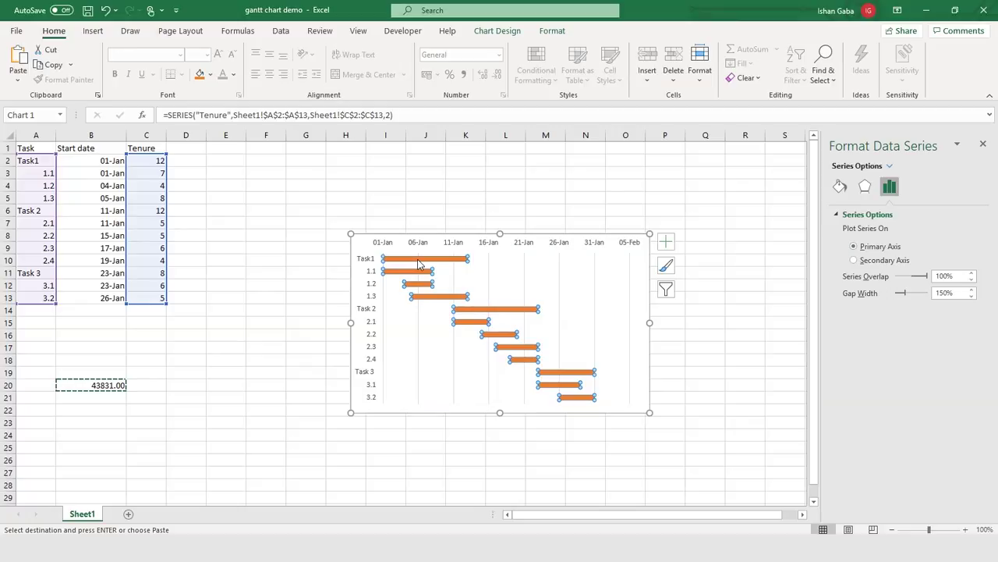
pyautogui.click(419, 261)
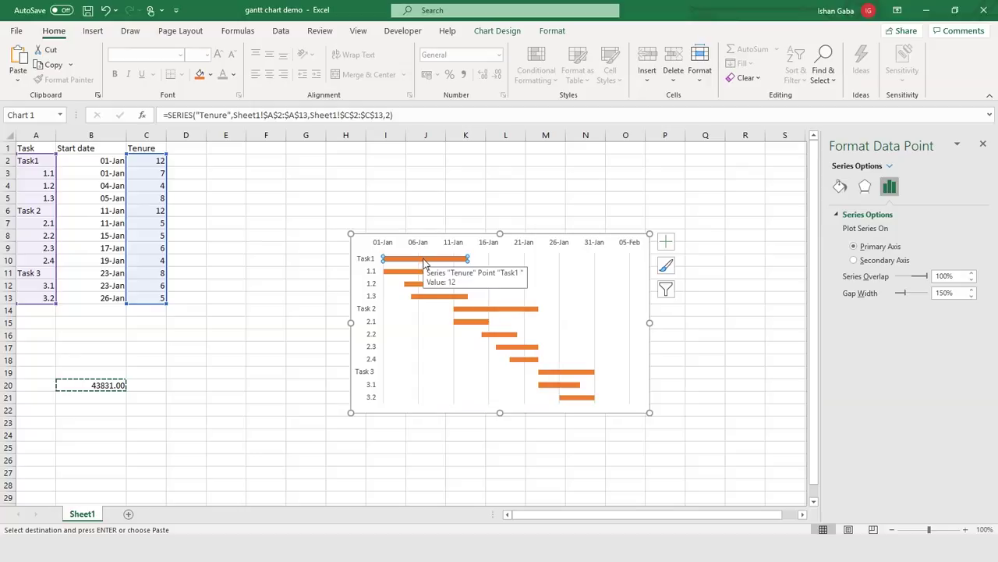
pyautogui.click(665, 242)
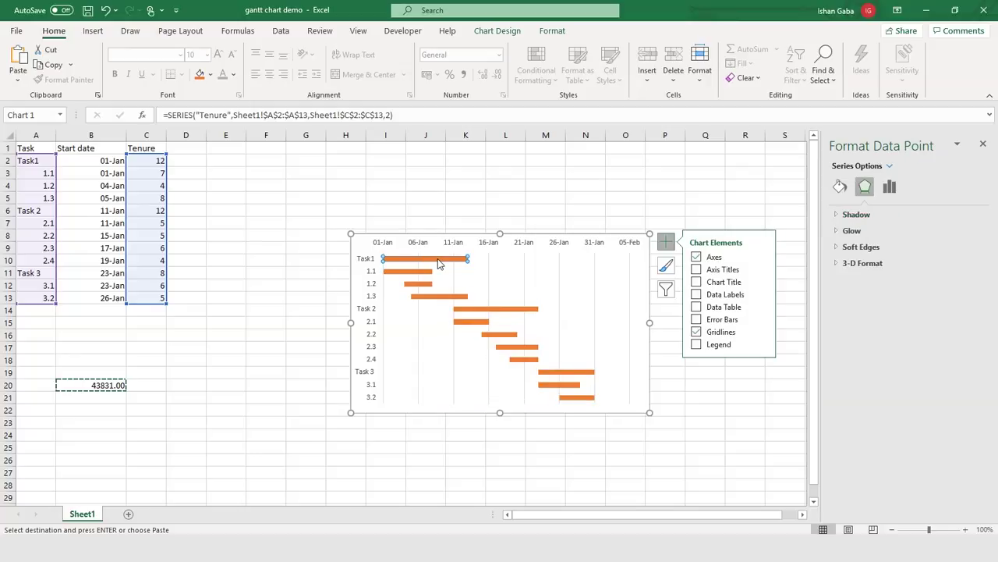
pyautogui.click(841, 187)
pyautogui.click(964, 339)
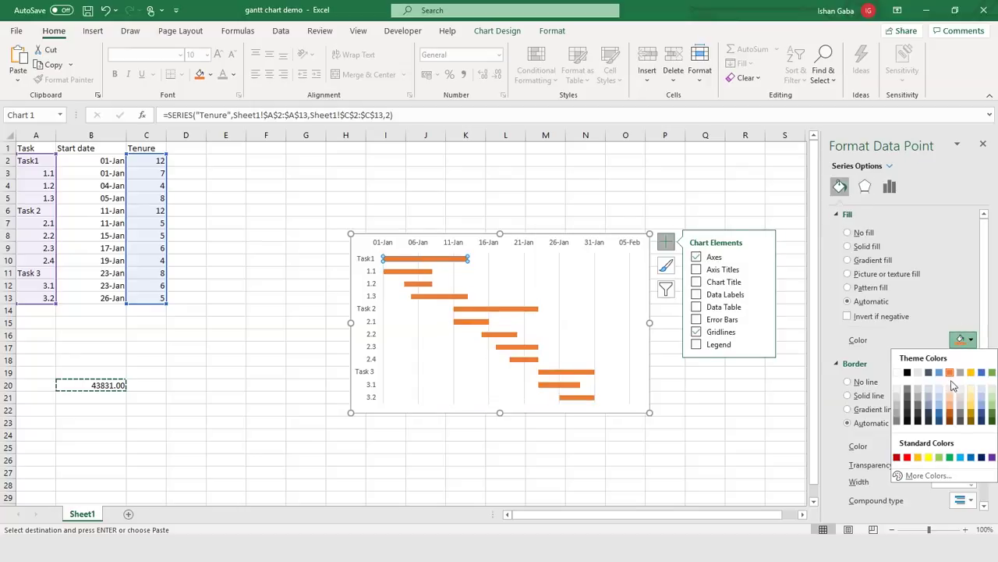
pyautogui.click(939, 422)
# Fill the Task 2 bar with the darkest green theme shade and the Task 3 bar with black
pyautogui.click(536, 309)
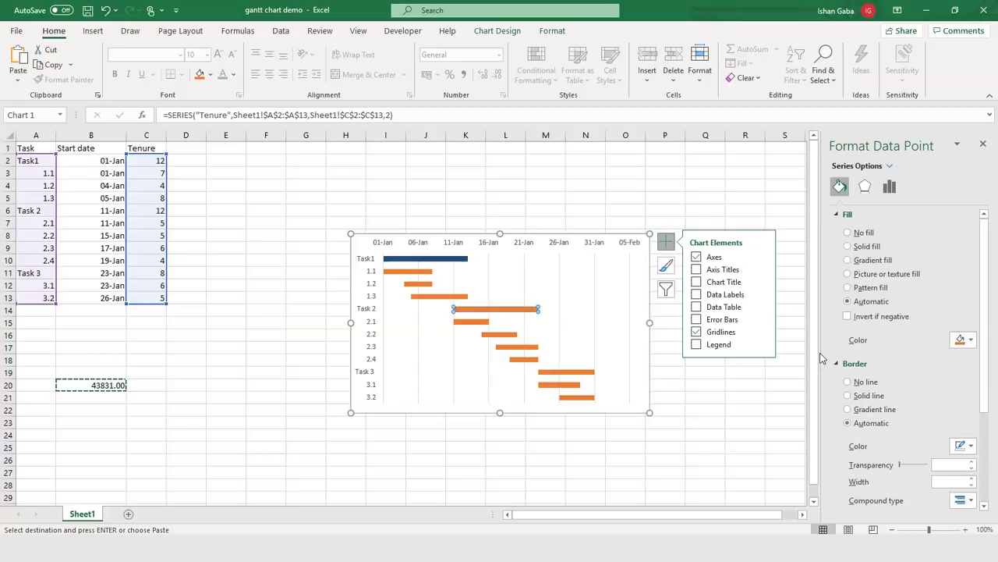
pyautogui.click(964, 339)
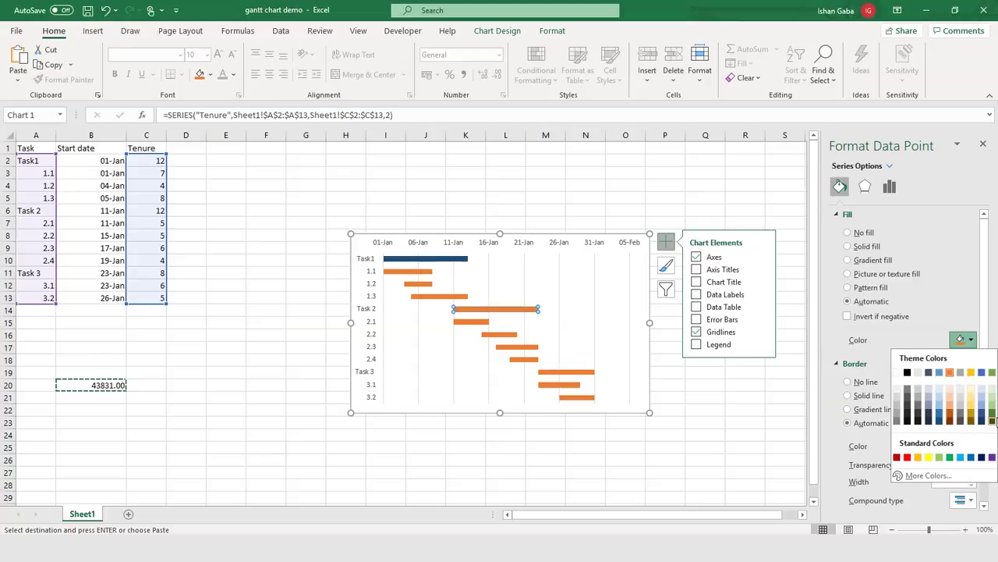
pyautogui.click(992, 422)
pyautogui.click(572, 372)
pyautogui.click(964, 339)
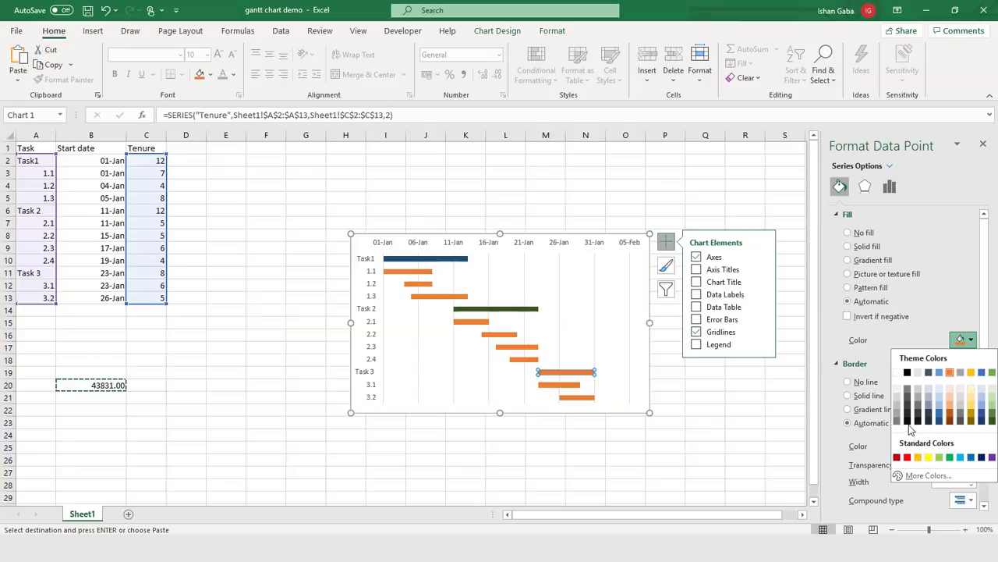
pyautogui.click(907, 421)
pyautogui.press('Escape')
pyautogui.press('Escape')
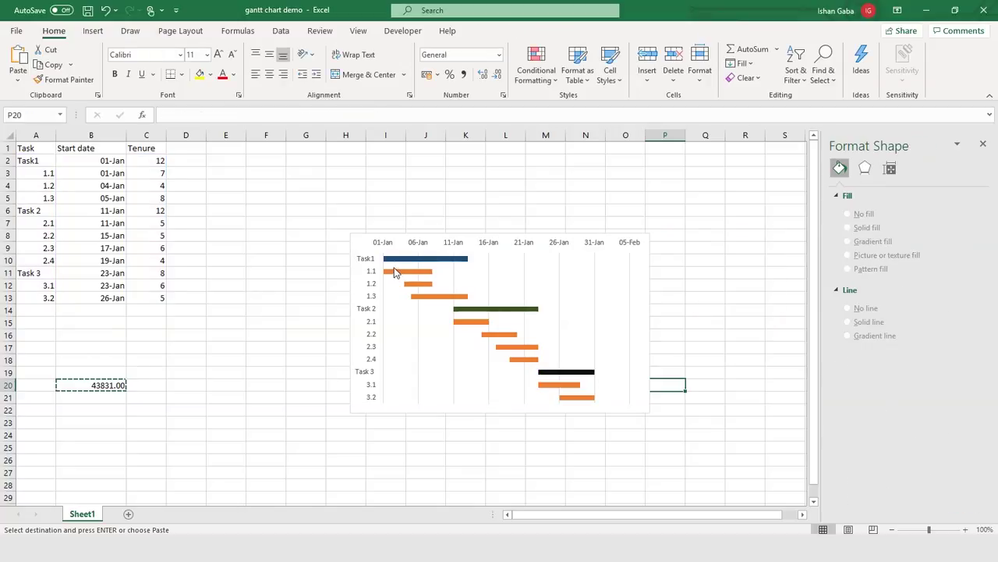
# Recolor the Task1 subtask bars: light blue-gray for 1.1, light blue for 1.2 and pale blue for 1.3
pyautogui.click(395, 273)
pyautogui.click(406, 273)
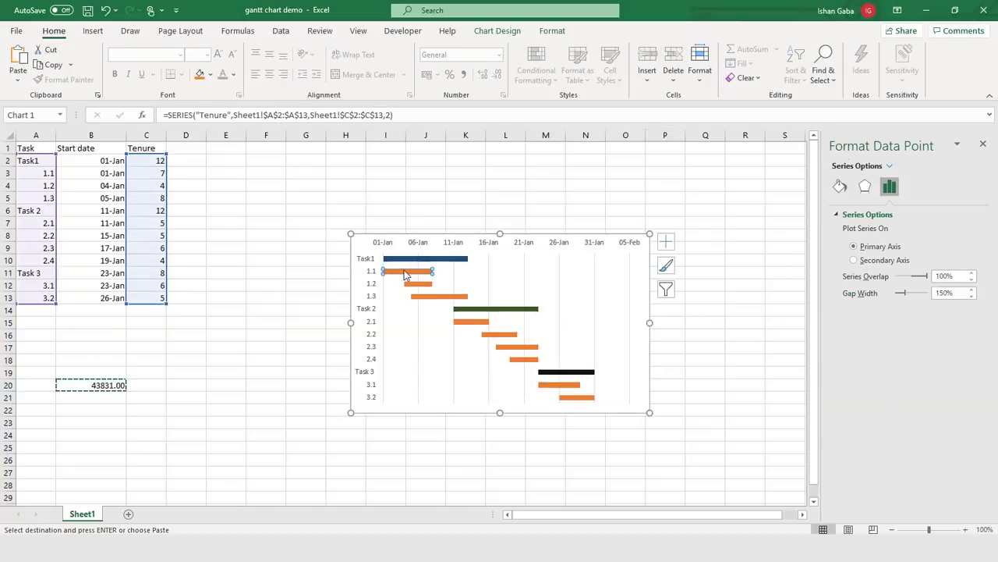
pyautogui.click(840, 186)
# Fill the Task 2 subtask bars pale orange for 2.1 and 2.3, light orange for 2.2 and light blue-gray for 2.4
pyautogui.click(476, 322)
pyautogui.click(961, 340)
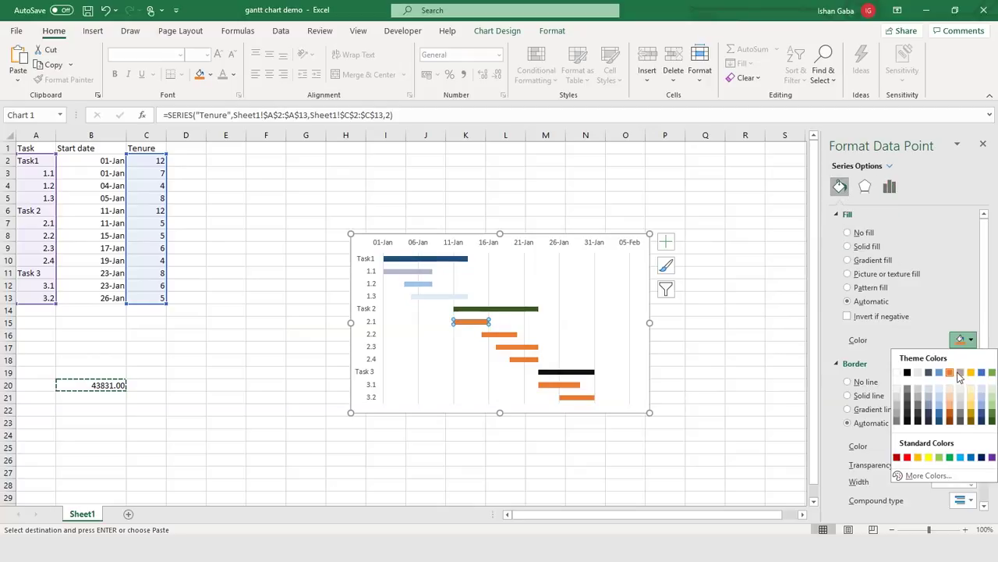
pyautogui.click(955, 390)
pyautogui.press('Right')
pyautogui.press('Right')
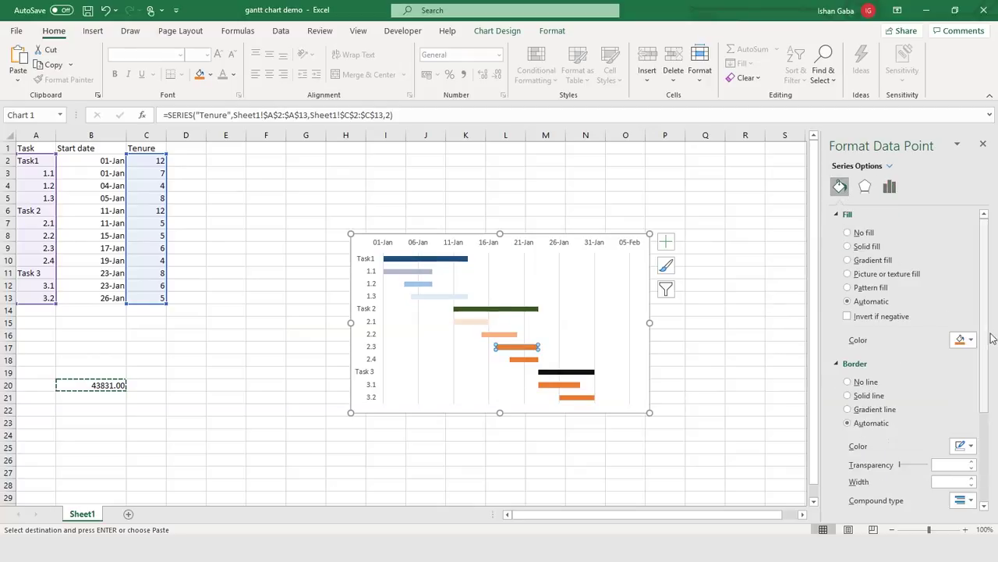
pyautogui.click(956, 343)
pyautogui.click(955, 391)
pyautogui.press('Right')
pyautogui.click(961, 340)
pyautogui.click(936, 402)
# Give the 3.1 bar a gradient fill and the 3.2 bar a light blue-gray fill
pyautogui.press('Right')
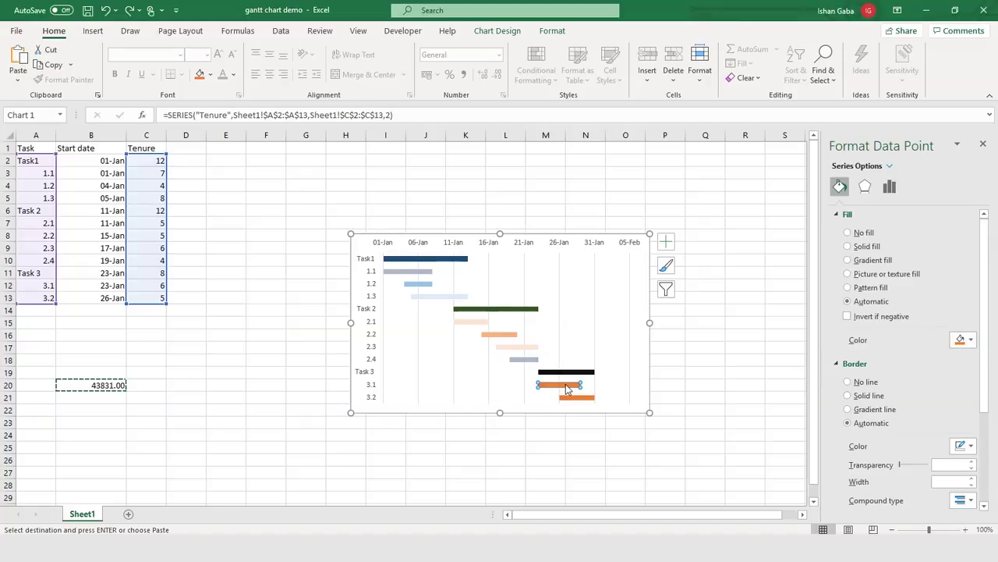
pyautogui.click(847, 260)
pyautogui.press('Right')
# Enlarge the Gantt chart so it spans about F6 to R28 on the sheet
pyautogui.moveTo(650, 412); pyautogui.dragTo(748, 485)
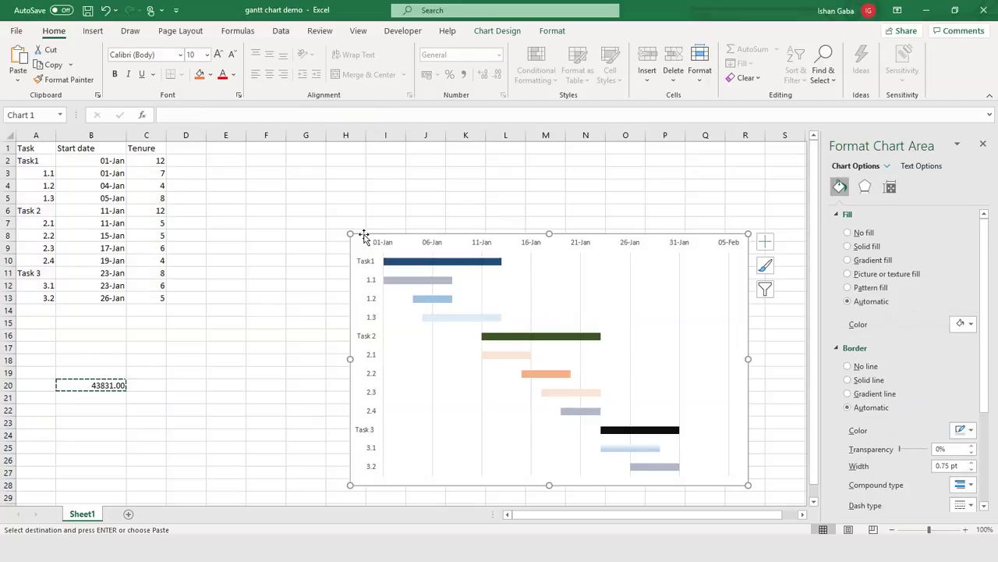
pyautogui.moveTo(351, 234); pyautogui.dragTo(274, 212)
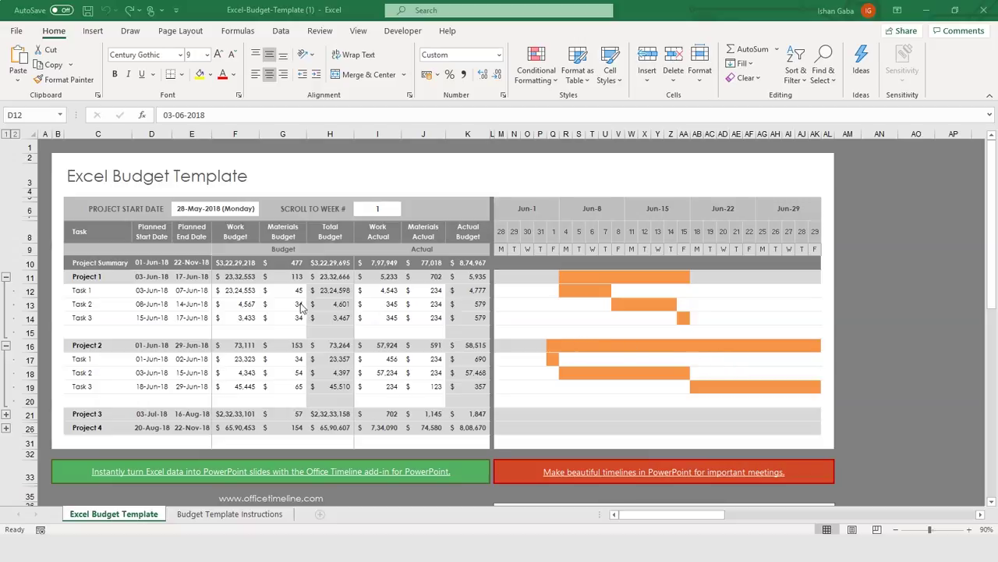
# In the Excel Budget Template, change the day of Project 1 Task 1's planned start date in D12 to 10
pyautogui.doubleClick(142, 289)
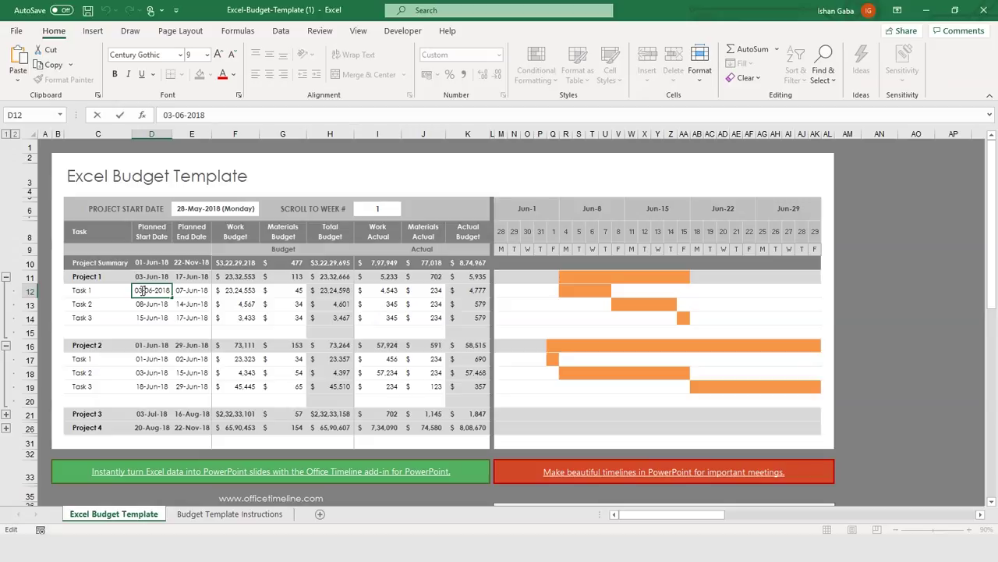
pyautogui.press('BackSpace')
pyautogui.press('BackSpace')
pyautogui.write('10')
pyautogui.press('Return')
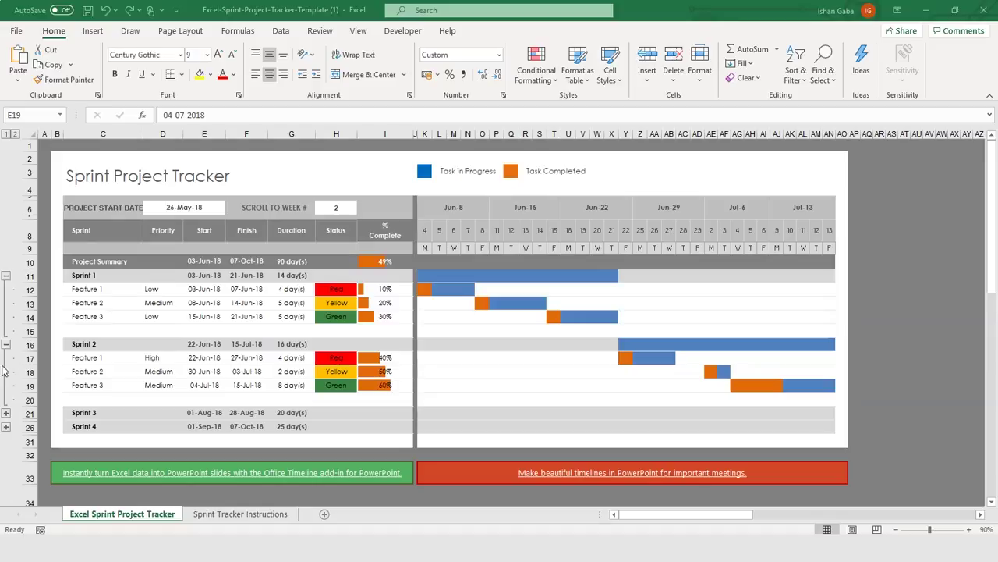
# In the Sprint Project Tracker, set the start date of Sprint 2's Feature 3 in E19 to 02-07-2018
pyautogui.write('02-07-2018')
pyautogui.click(204, 397)
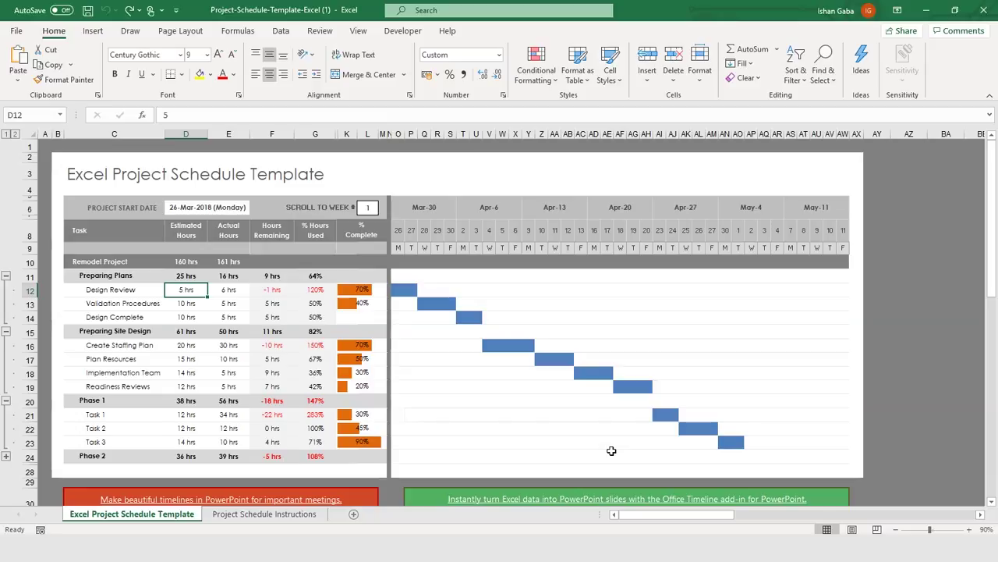
# In the Project Schedule Template, set the estimated hours to 15 for Design Review and 20 for Create Staffing Plan
pyautogui.press('Down')
pyautogui.press('Right')
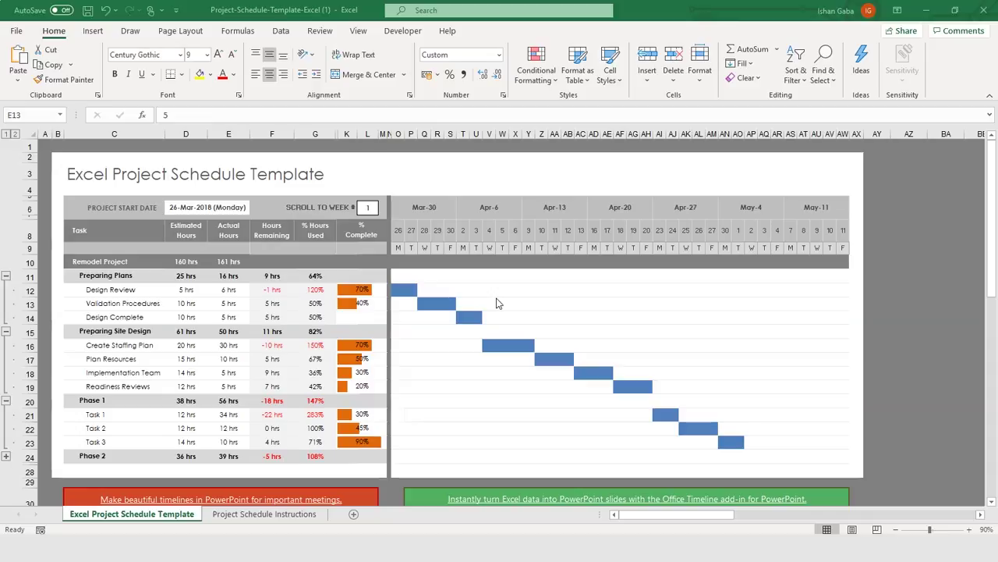
pyautogui.click(187, 290)
pyautogui.write('15')
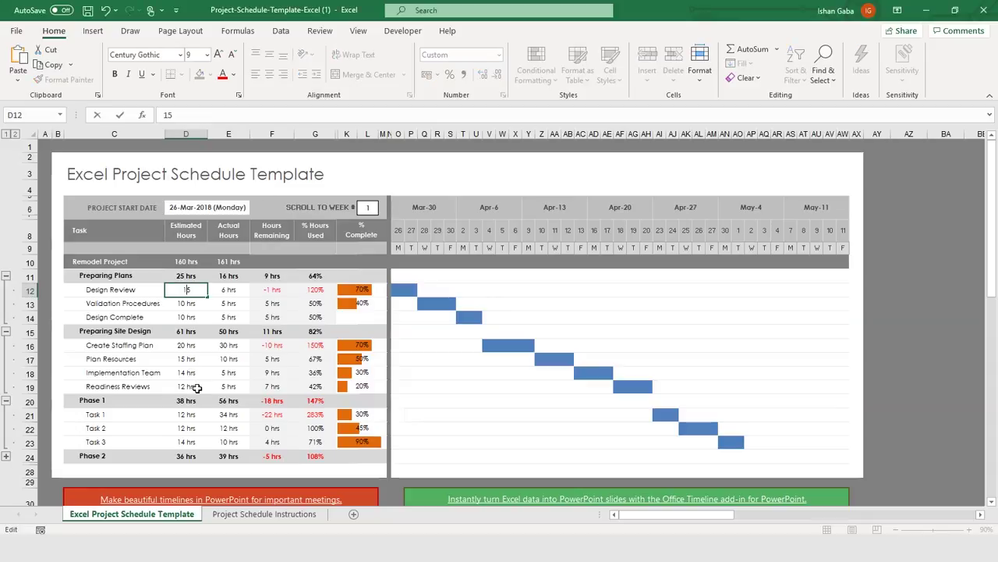
pyautogui.click(182, 345)
pyautogui.write('20')
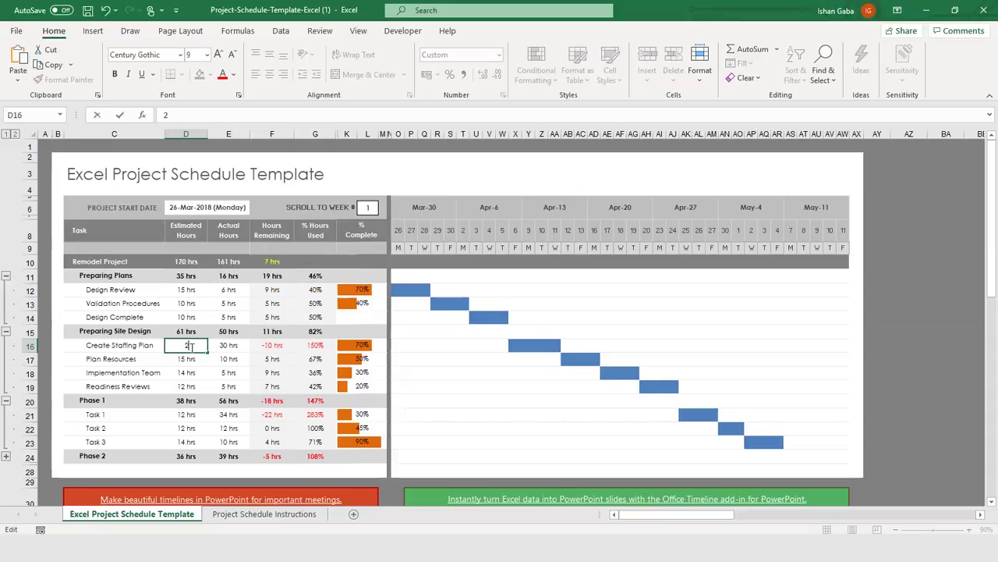
pyautogui.press('Return')
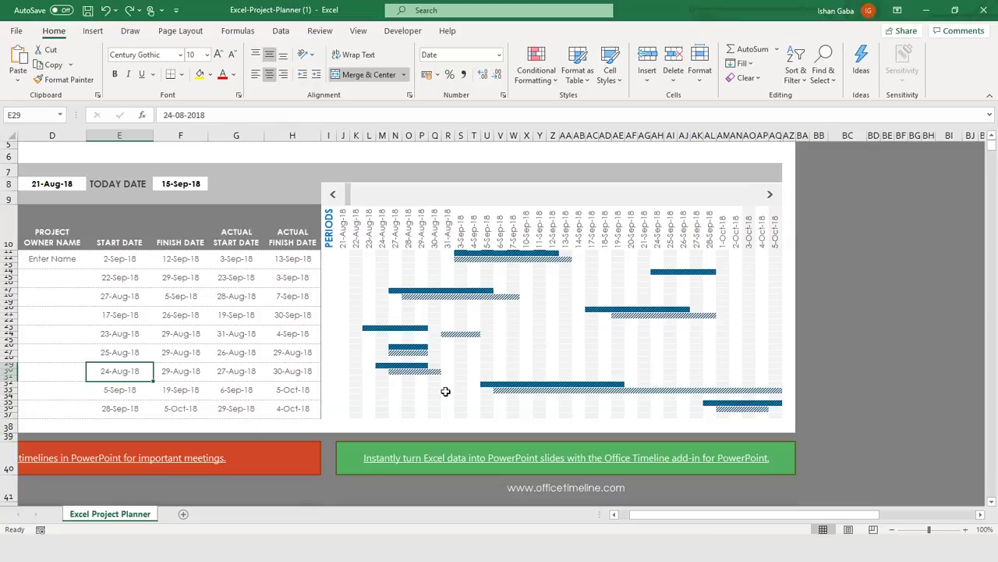
# In the Excel Project Planner, set the second task's start date to 24-Sep-18 and the one in E23 to 2-Aug-18
pyautogui.doubleClick(121, 278)
pyautogui.press('BackSpace')
pyautogui.write('4')
pyautogui.doubleClick(109, 334)
pyautogui.press('BackSpace')
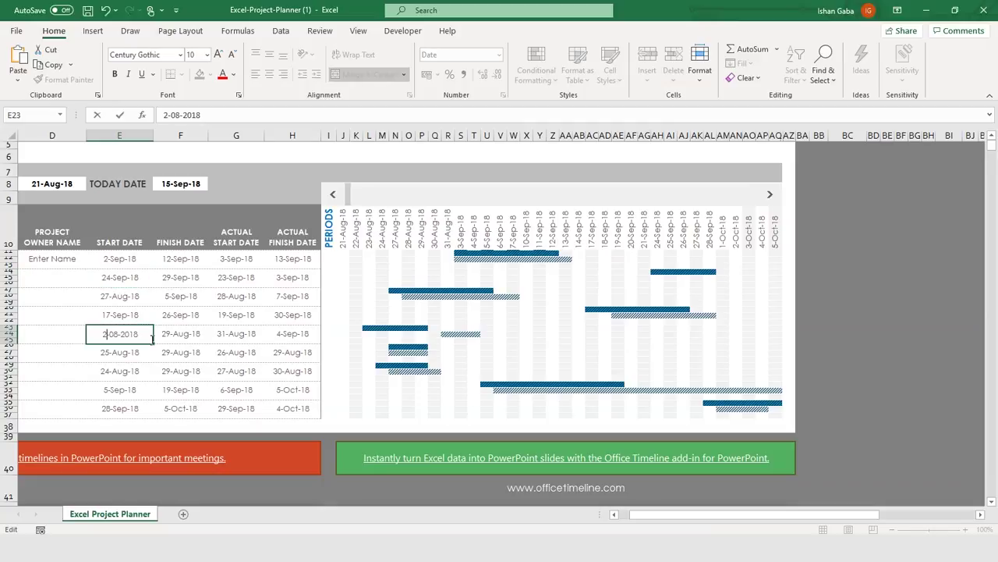
# Set the planner's start date in E32 to 15-09-2018
pyautogui.doubleClick(110, 390)
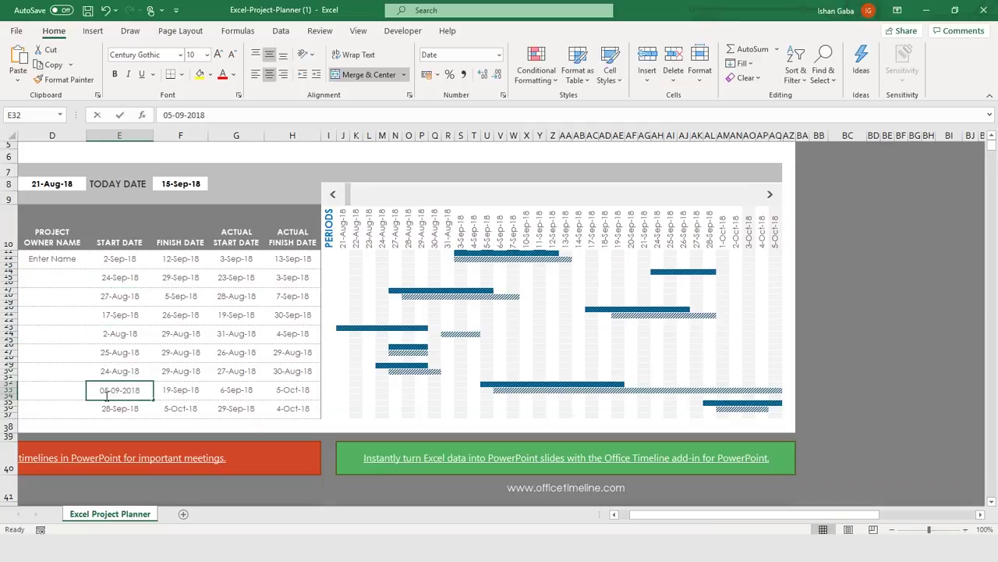
pyautogui.press('BackSpace')
pyautogui.press('BackSpace')
pyautogui.write('18')
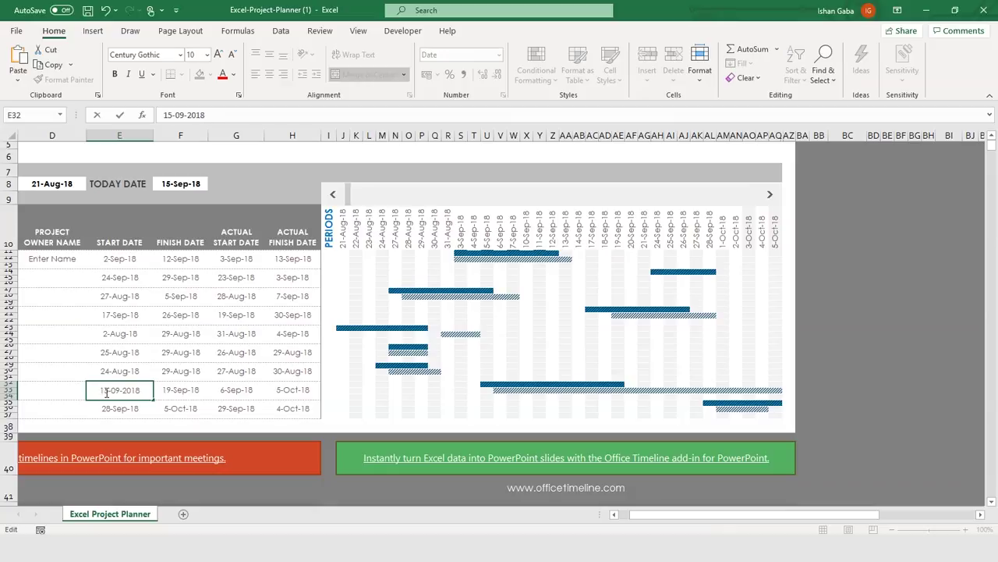
pyautogui.press('Return')
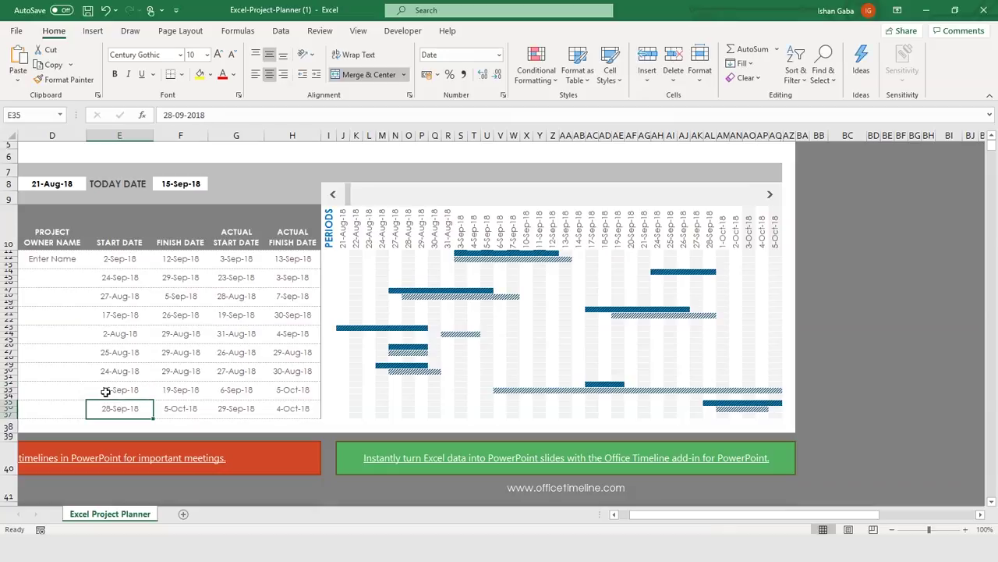